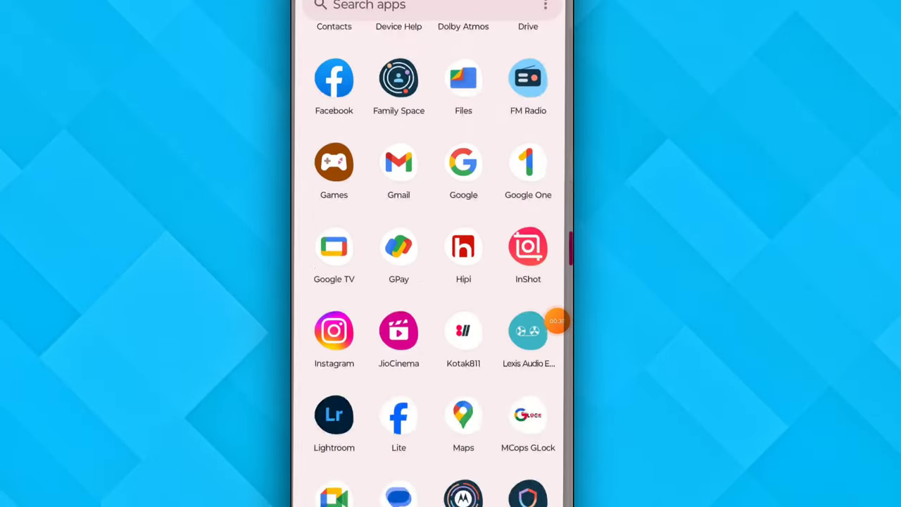
Step: Find Turbo VPN in the app drawer and launch it
scroll(432, 282, "down", 2)
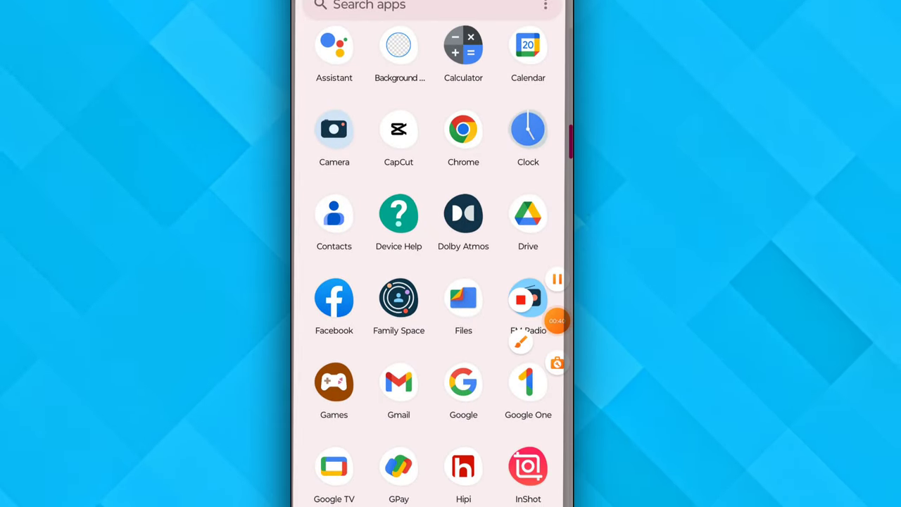
scroll(433, 282, "up", 2)
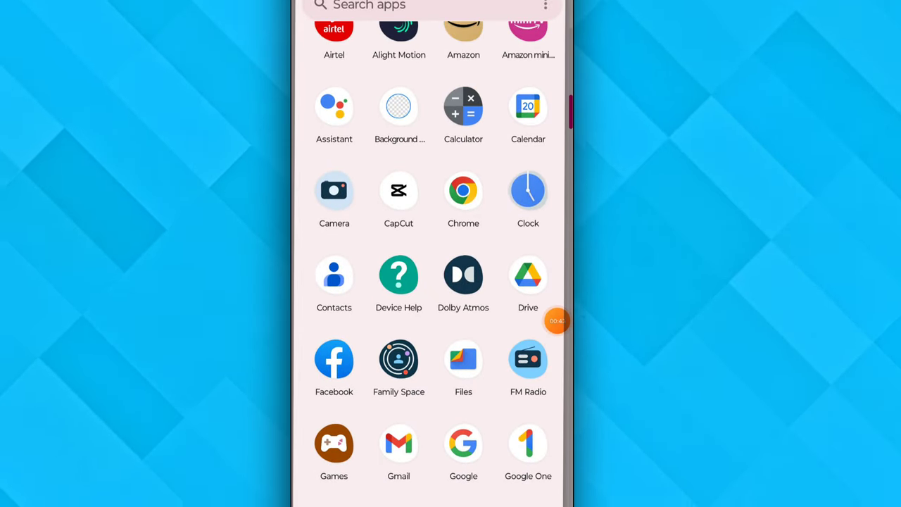
scroll(433, 281, "down", 3)
scroll(433, 282, "down", 10)
scroll(433, 282, "down", 2)
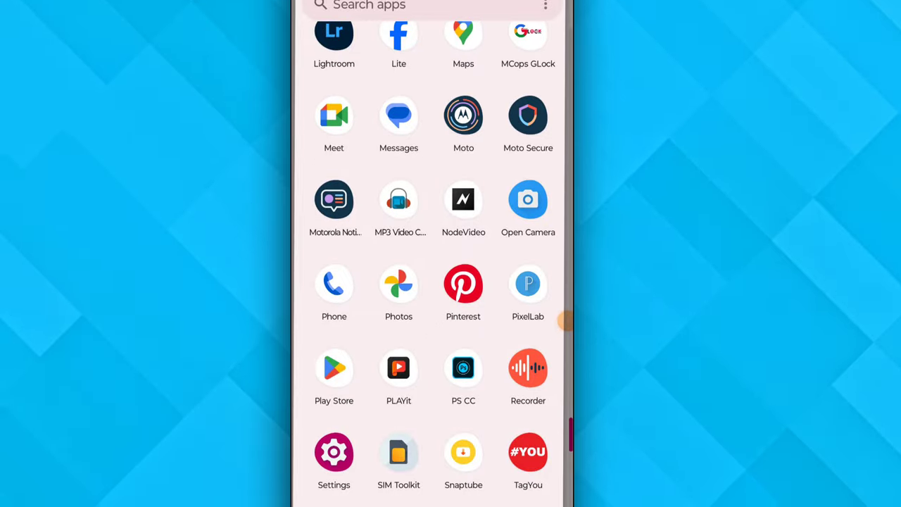
scroll(433, 281, "down", 3)
left_click(398, 378)
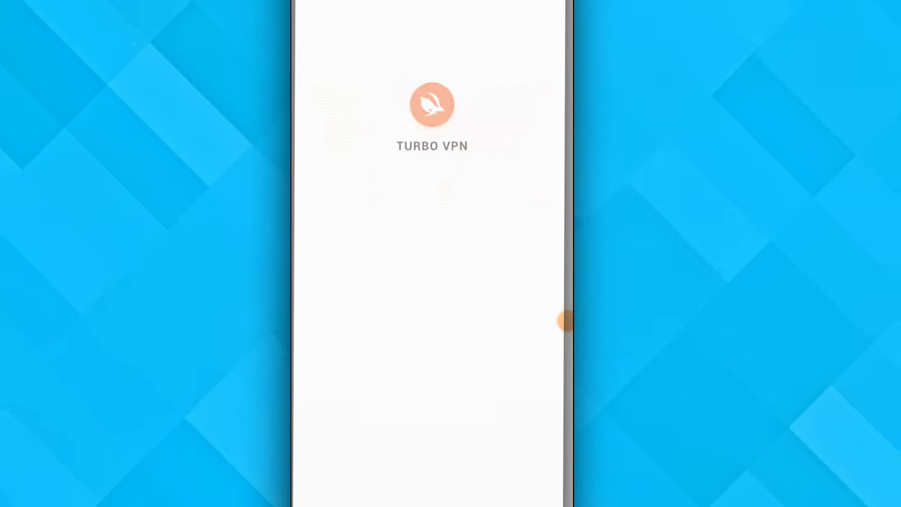
left_click(556, 321)
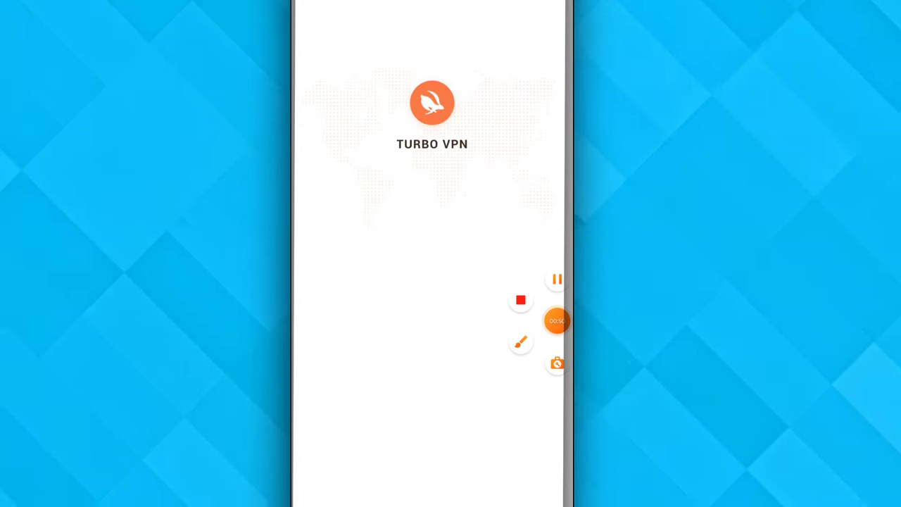
Step: Return to the home screen and reopen the app list with CapCut in view
left_click_drag(432, 504, 432, 282)
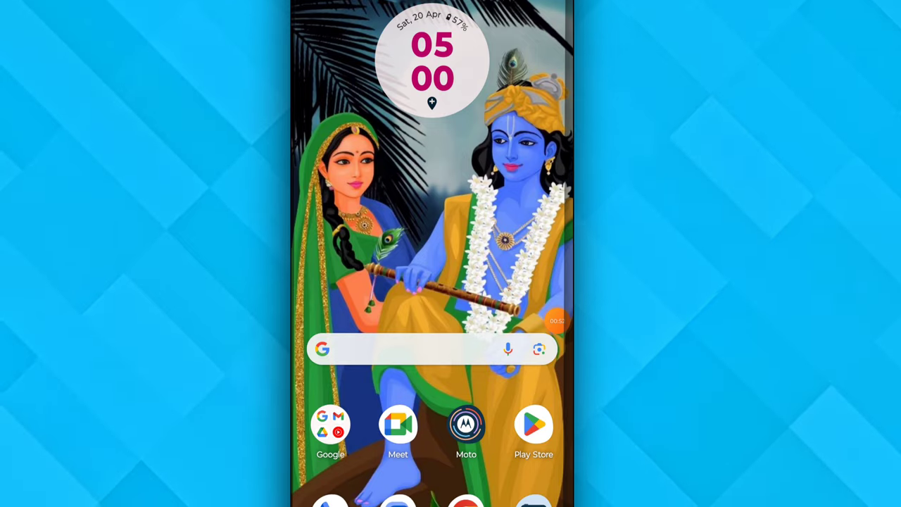
left_click_drag(432, 394, 432, 176)
scroll(432, 282, "down", 3)
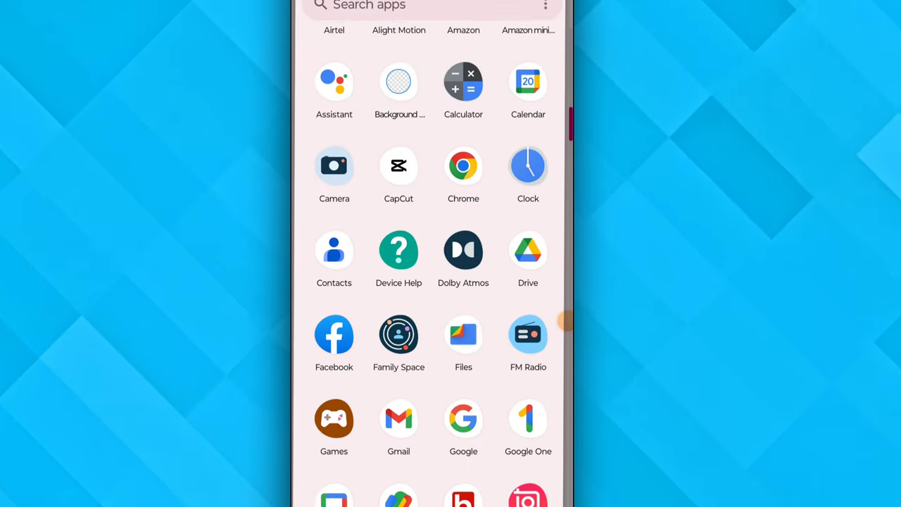
Step: Launch CapCut, start a new project and browse the video gallery
left_click(398, 156)
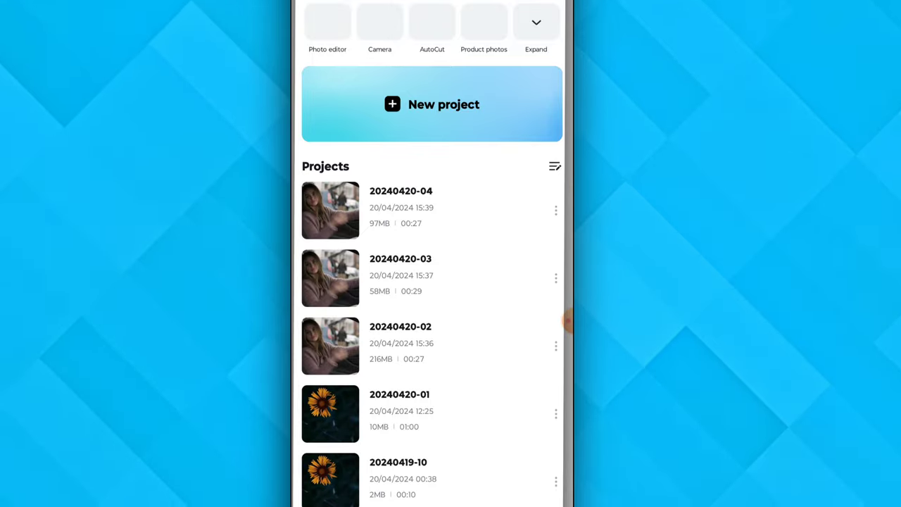
left_click(433, 102)
scroll(433, 267, "down", 3)
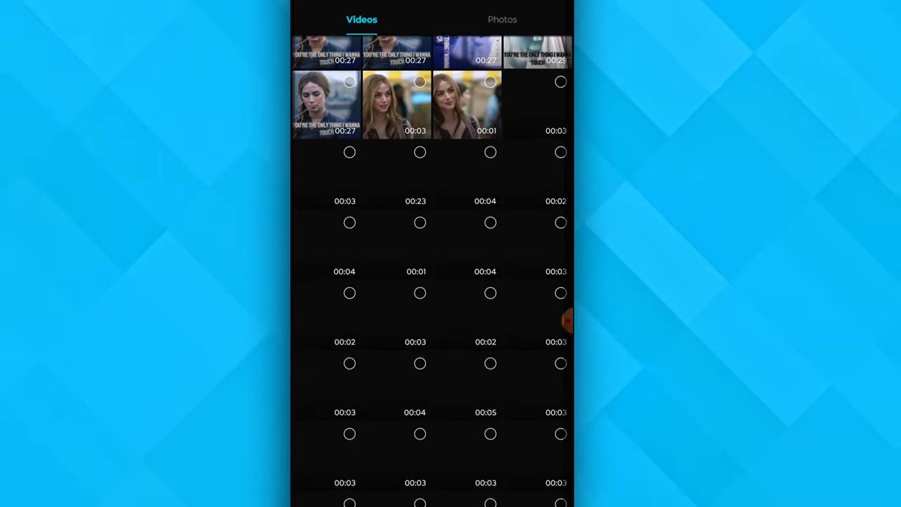
scroll(567, 320, "down", 1)
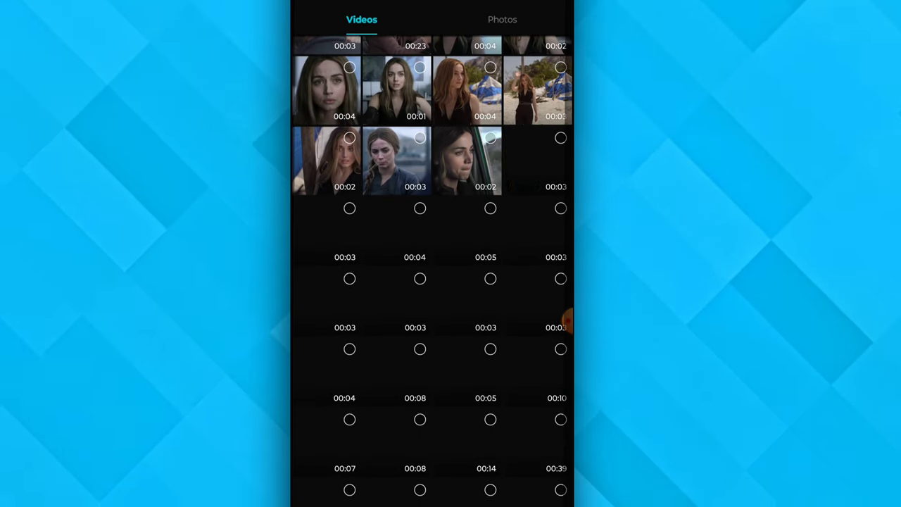
scroll(567, 320, "down", 1)
scroll(567, 321, "down", 1)
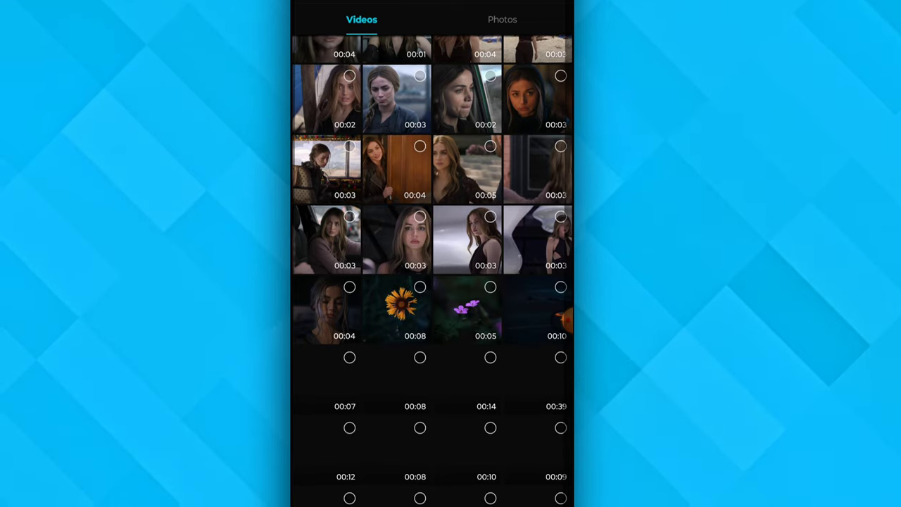
scroll(432, 271, "up", 2)
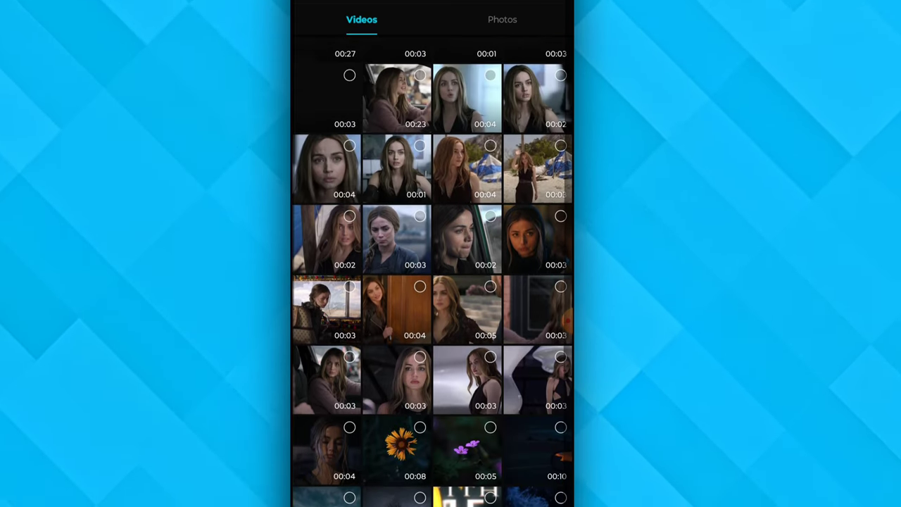
scroll(433, 272, "up", 1)
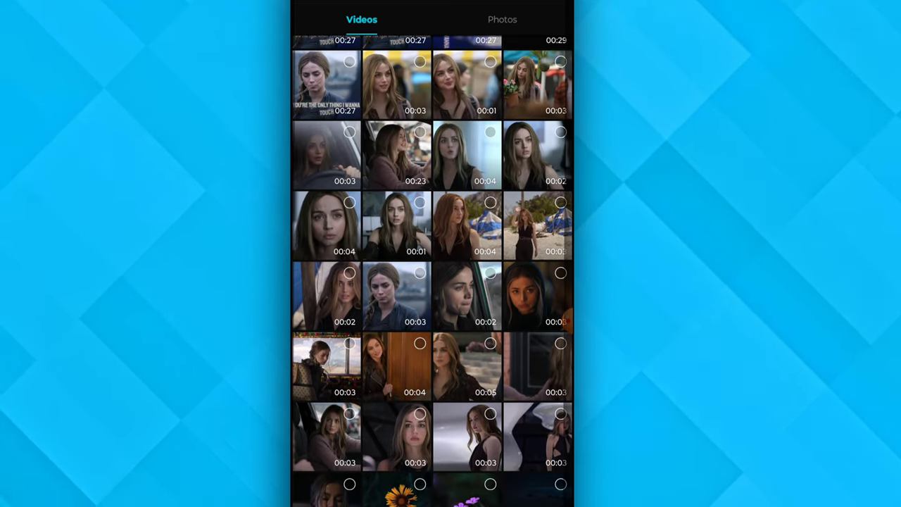
scroll(433, 271, "up", 1)
Step: Pick clips in order: 00:23 car, 00:04 close-up, 00:03, 00:03 car, 00:02, 00:04, hooded 00:03
left_click(396, 192)
scroll(432, 271, "down", 1)
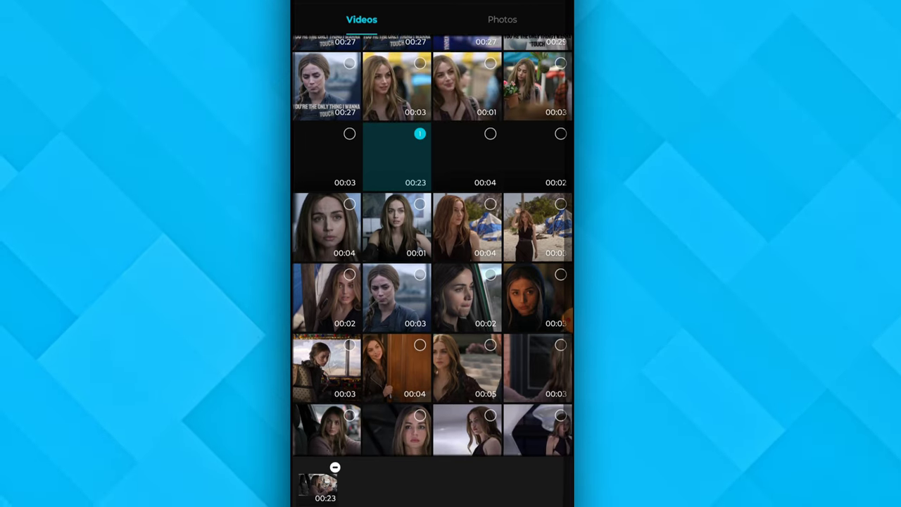
scroll(432, 271, "down", 2)
scroll(432, 246, "up", 1)
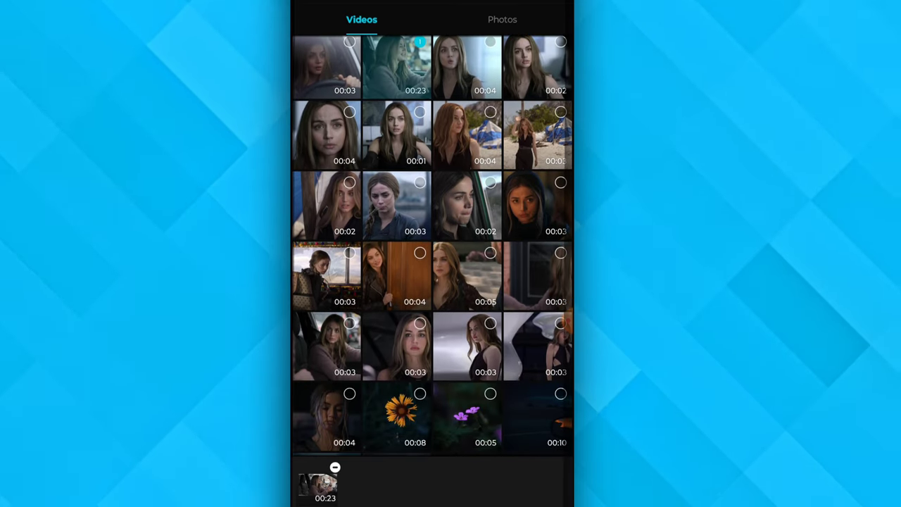
left_click(326, 133)
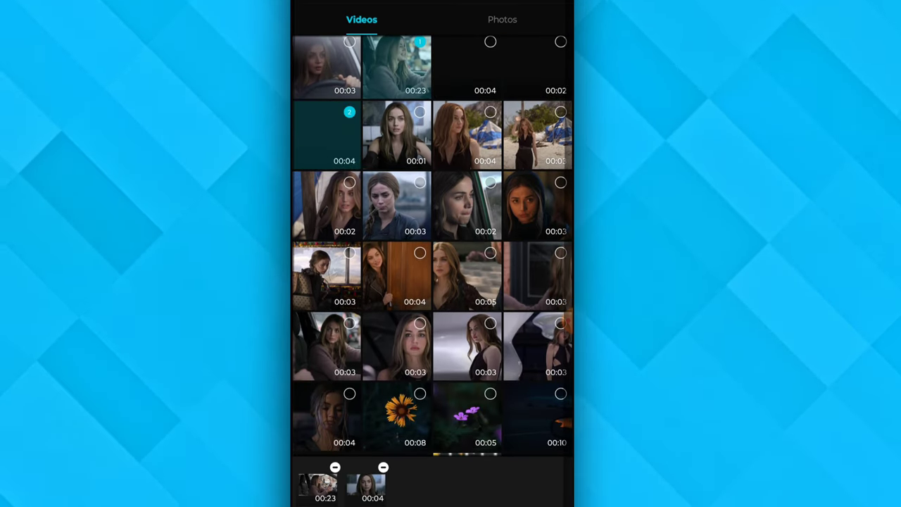
left_click(396, 204)
left_click(327, 345)
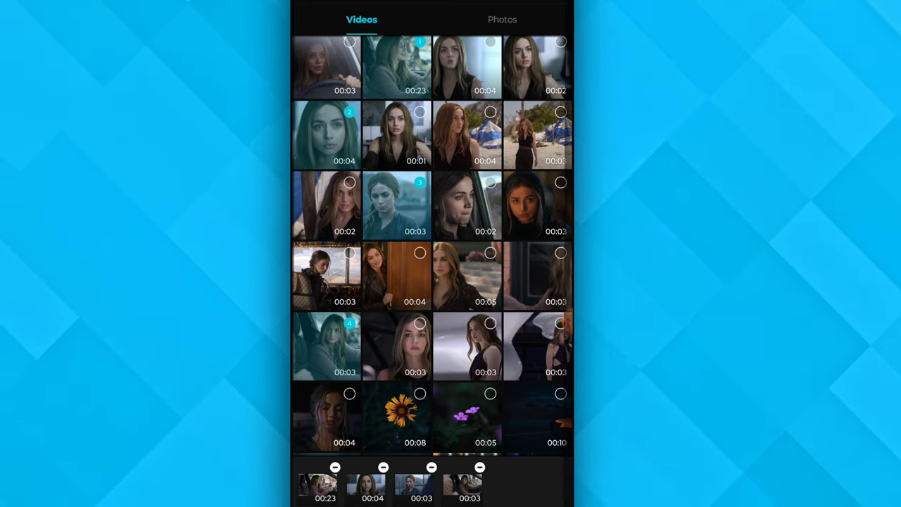
scroll(432, 271, "up", 1)
left_click(537, 121)
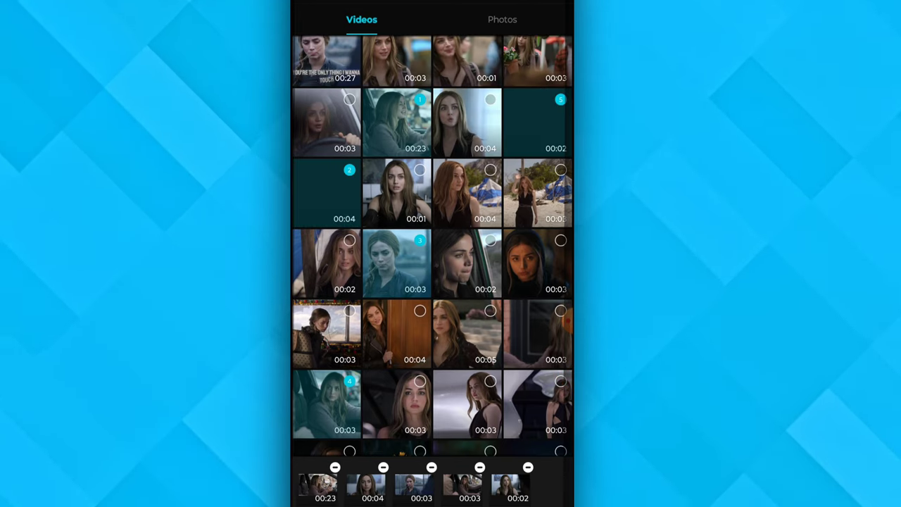
left_click(466, 121)
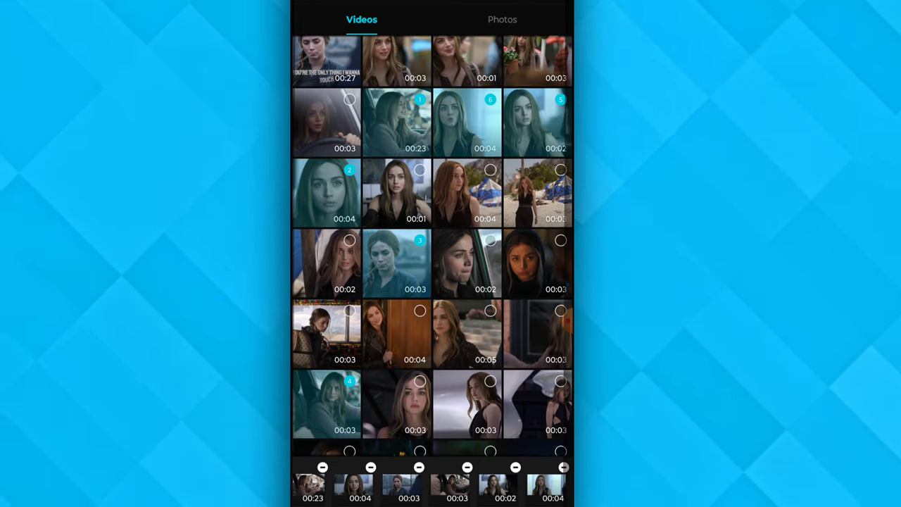
left_click(537, 262)
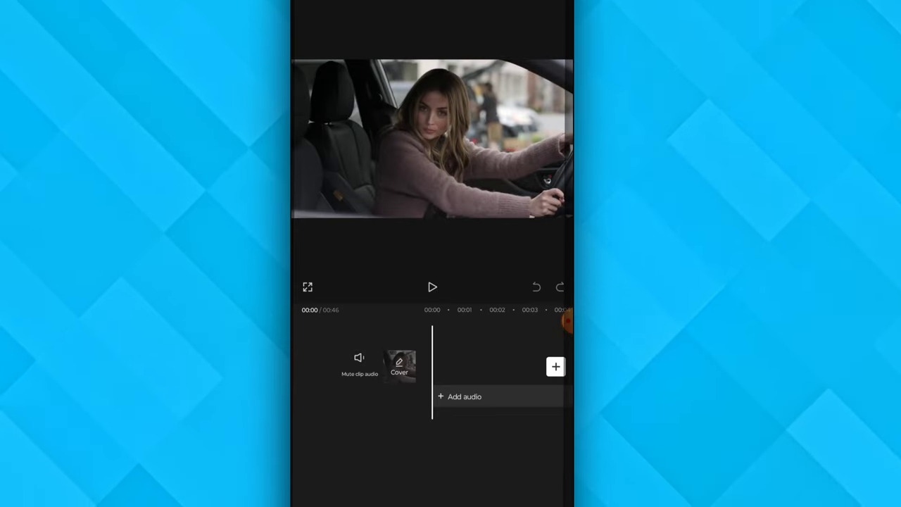
Step: Scrub through the timeline and select the 23.5-second opening car clip
scroll(655, 176, "right", 10)
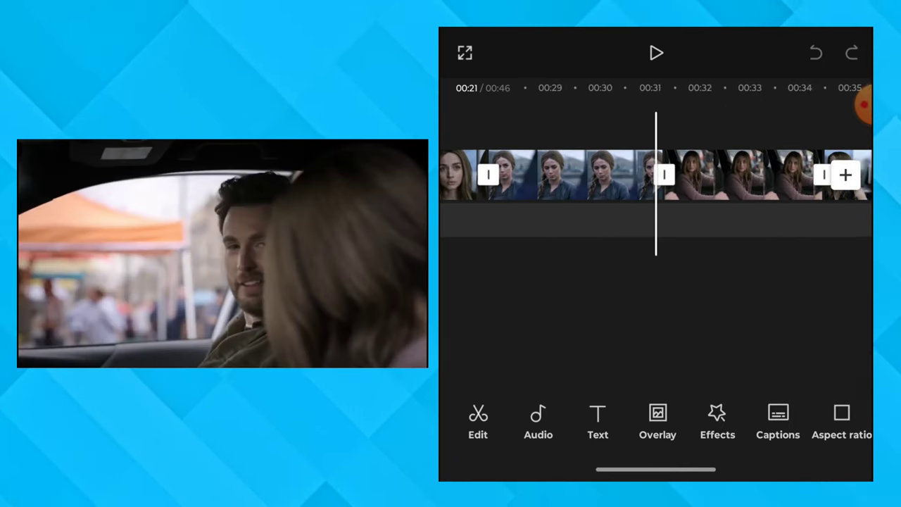
scroll(655, 176, "left", 15)
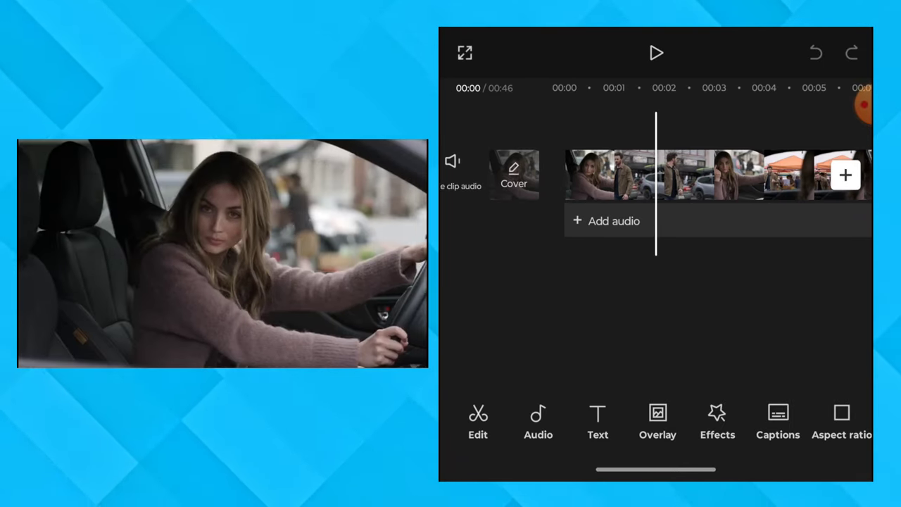
scroll(655, 176, "right", 5)
scroll(655, 176, "left", 5)
scroll(654, 176, "right", 5)
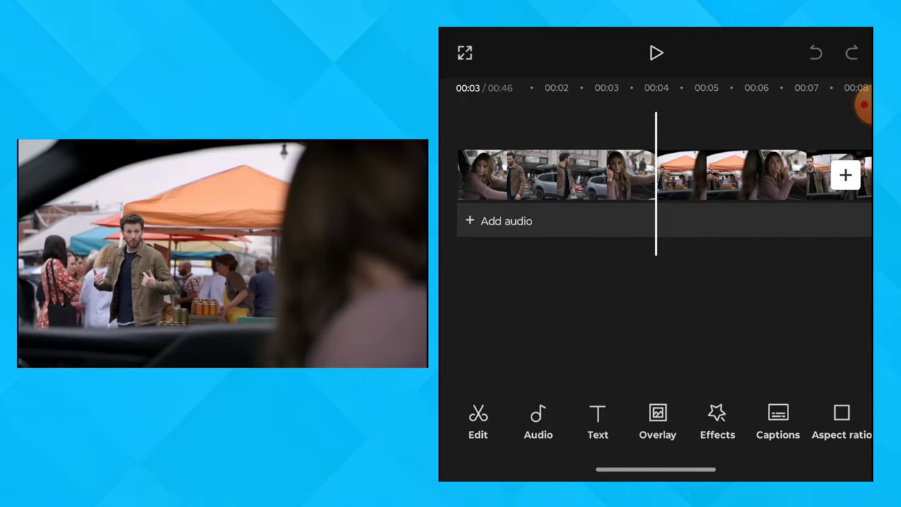
scroll(655, 176, "right", 12)
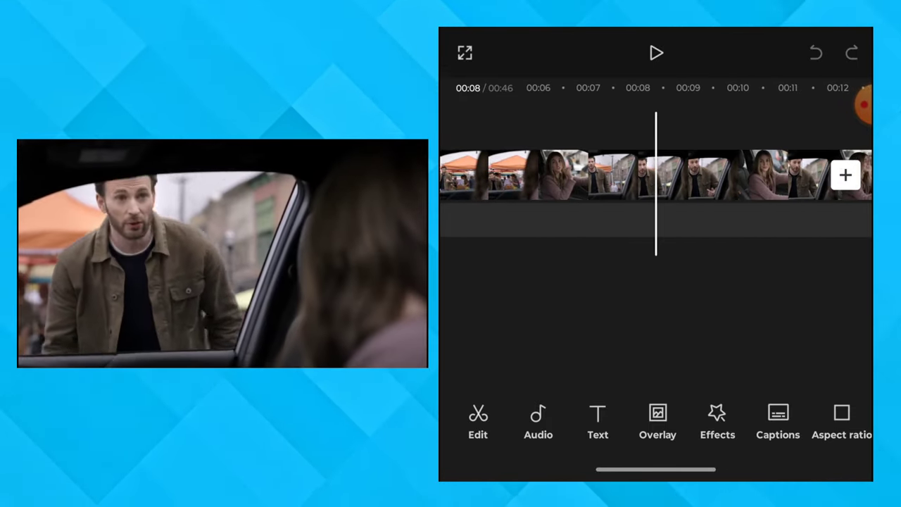
scroll(654, 176, "left", 3)
scroll(655, 176, "left", 9)
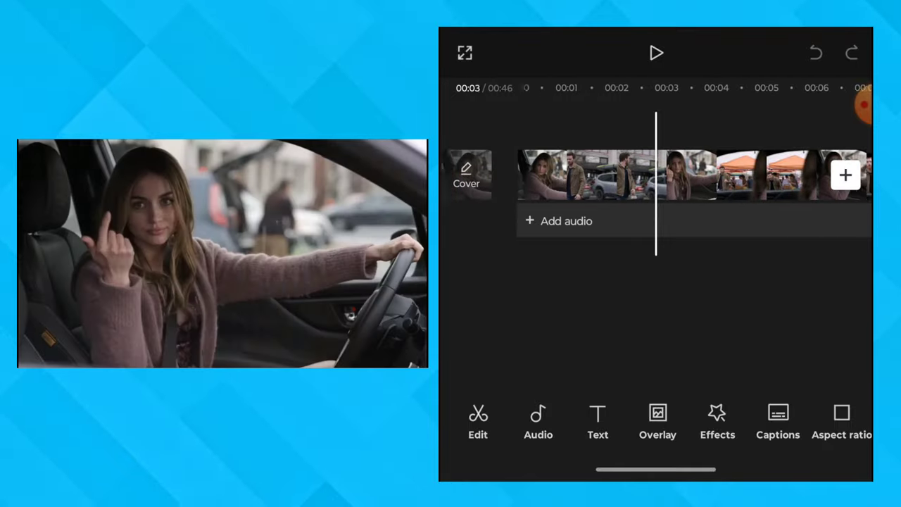
scroll(655, 176, "left", 3)
scroll(655, 176, "right", 2)
left_click(563, 175)
Step: Trim the car clip so the project runs 00:27, with clip audio muted
scroll(655, 176, "right", 2)
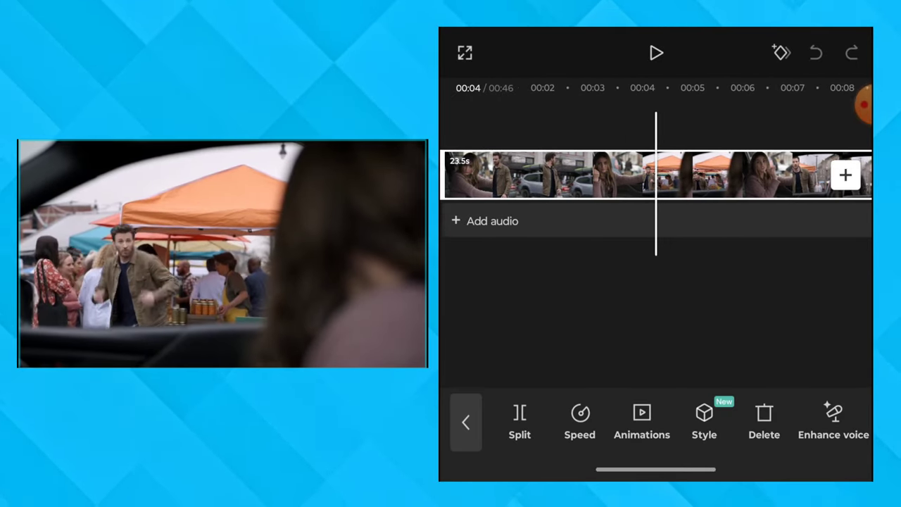
scroll(655, 176, "left", 4)
scroll(654, 176, "left", 2)
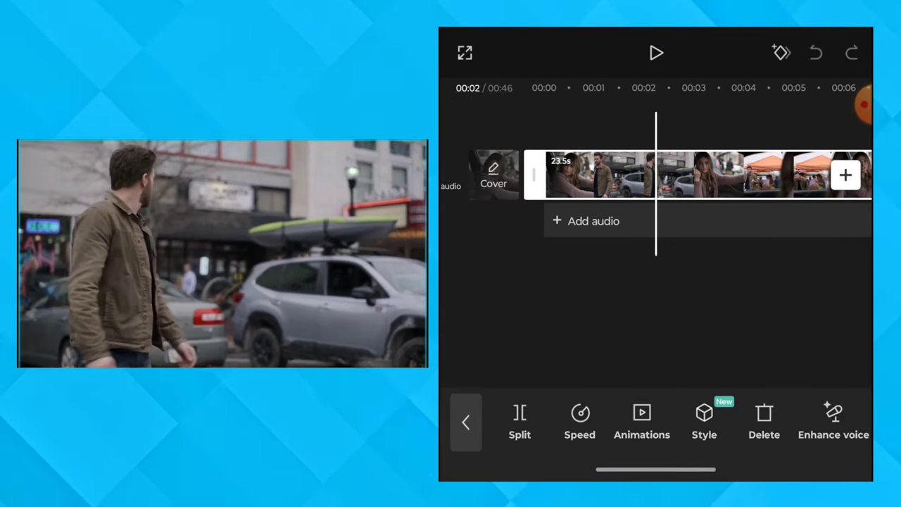
scroll(655, 176, "right", 4)
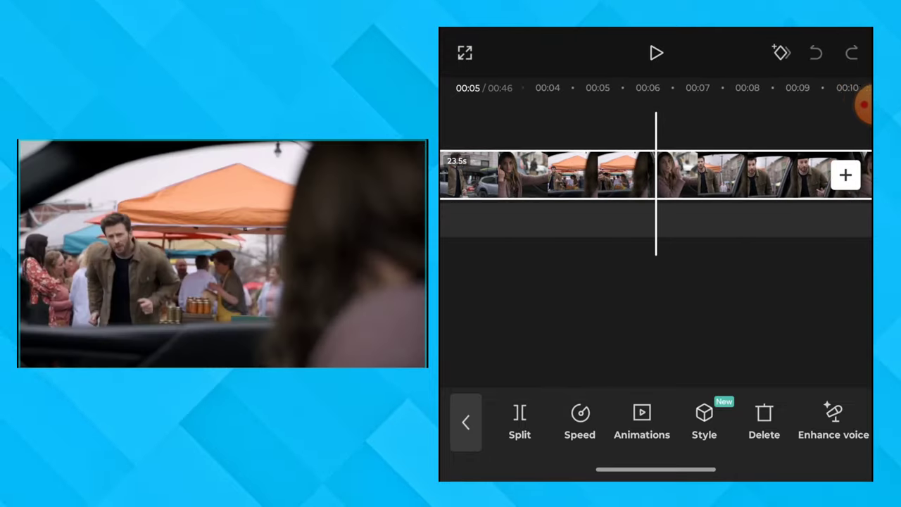
scroll(655, 176, "right", 3)
scroll(655, 176, "right", 2)
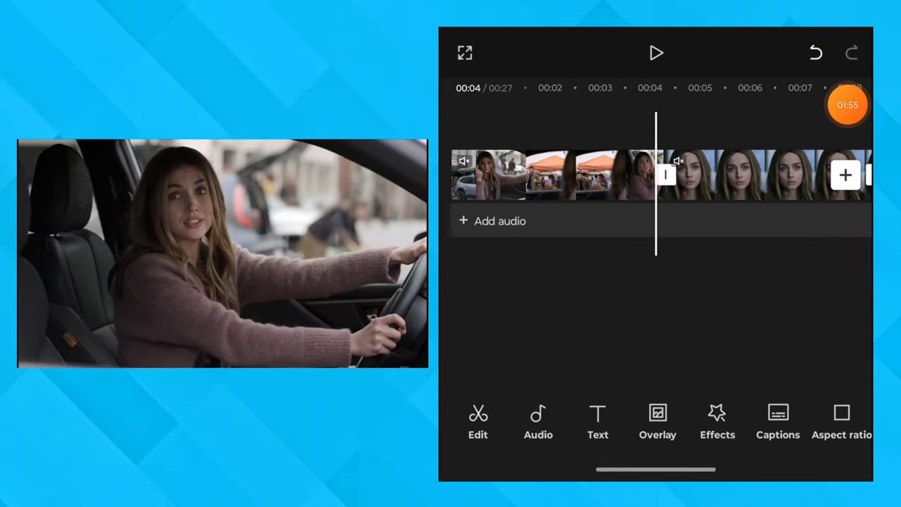
scroll(655, 176, "left", 4)
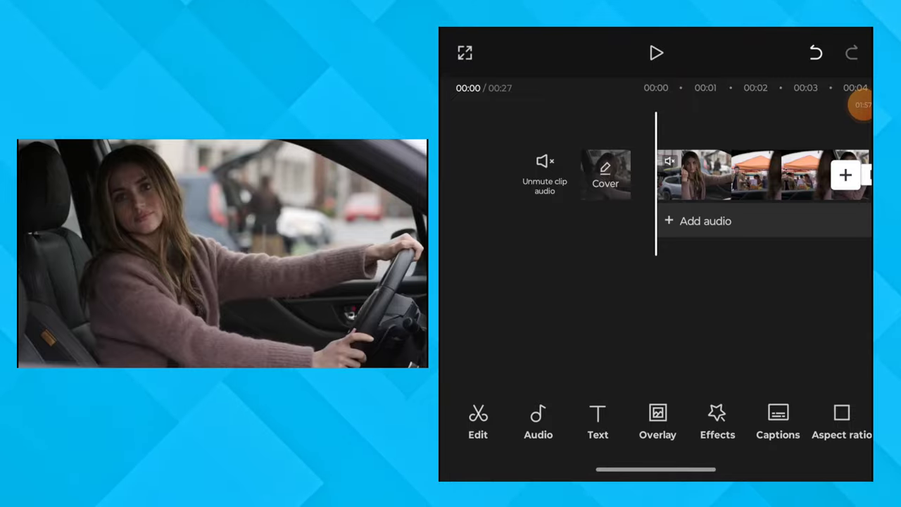
left_click(697, 220)
left_click(533, 415)
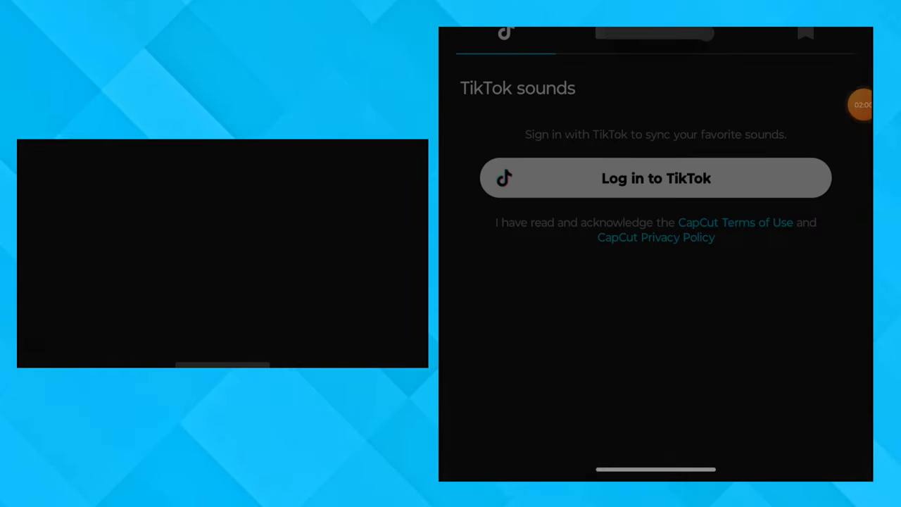
left_click(606, 58)
scroll(655, 281, "down", 2)
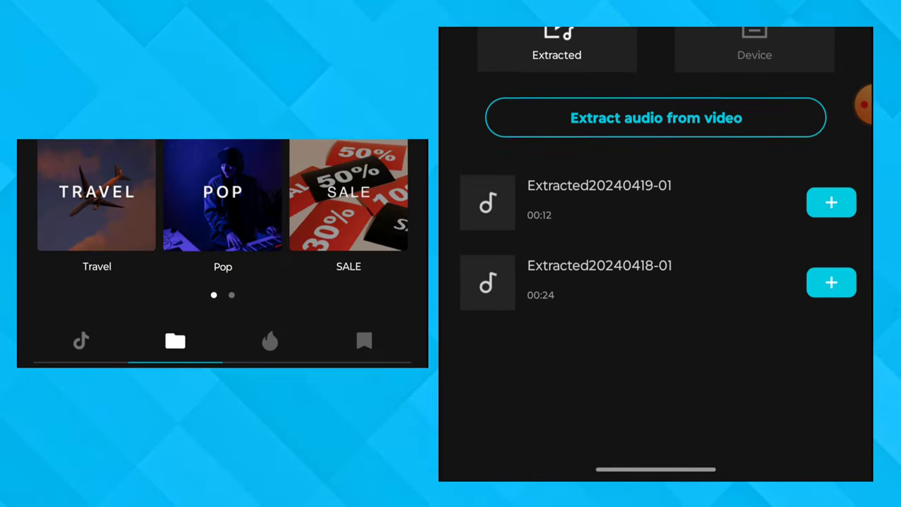
left_click(656, 140)
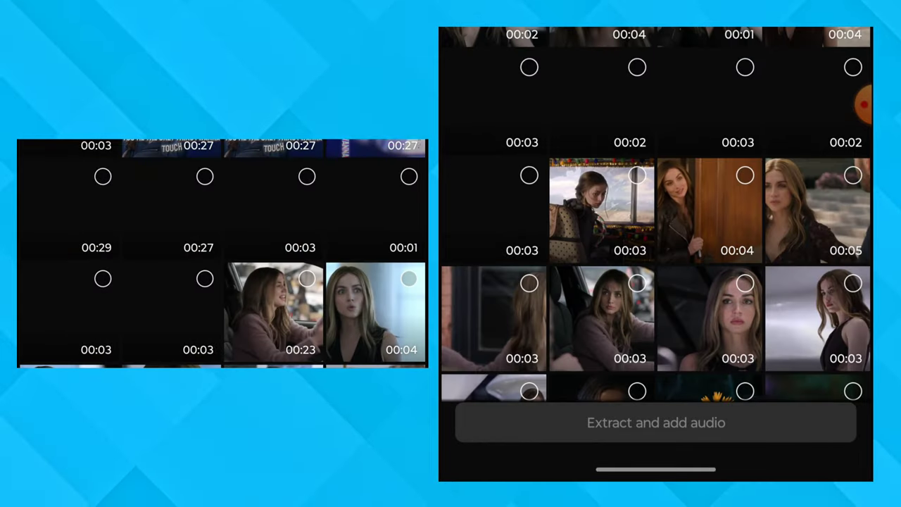
left_click(493, 102)
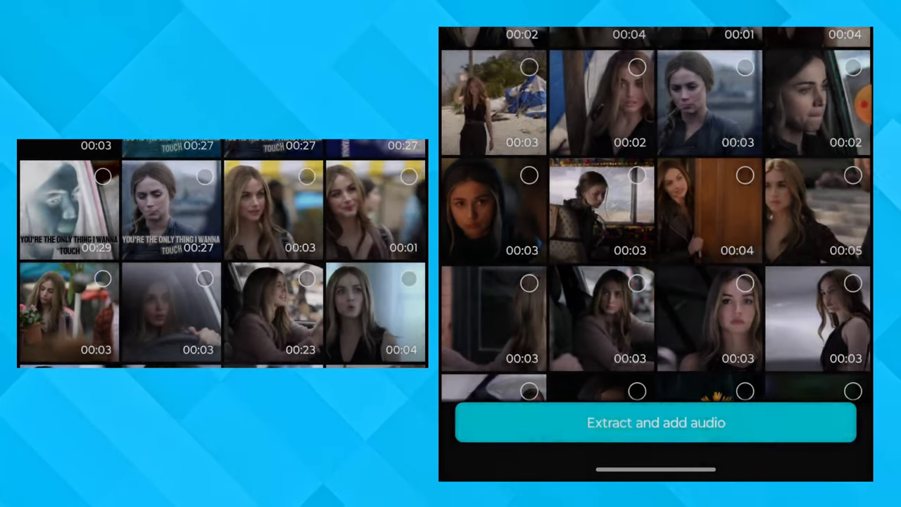
left_click(656, 423)
scroll(655, 281, "up", 2)
left_click(828, 328)
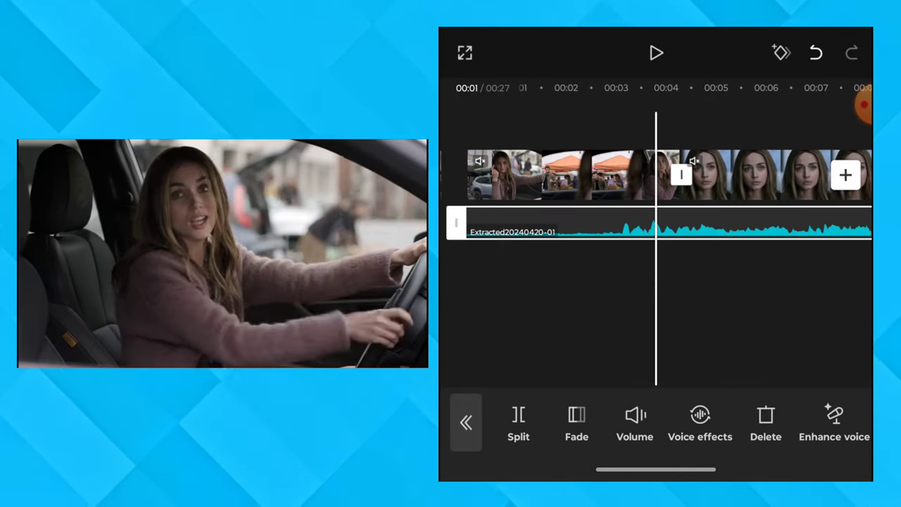
Step: Turn on Auto-generate beats for the extracted audio track and confirm
scroll(655, 422, "right", 3)
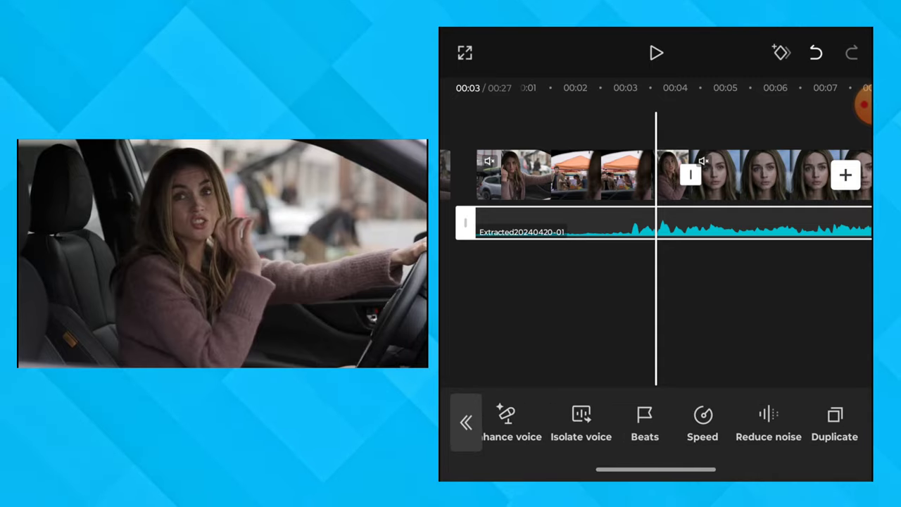
left_click(644, 422)
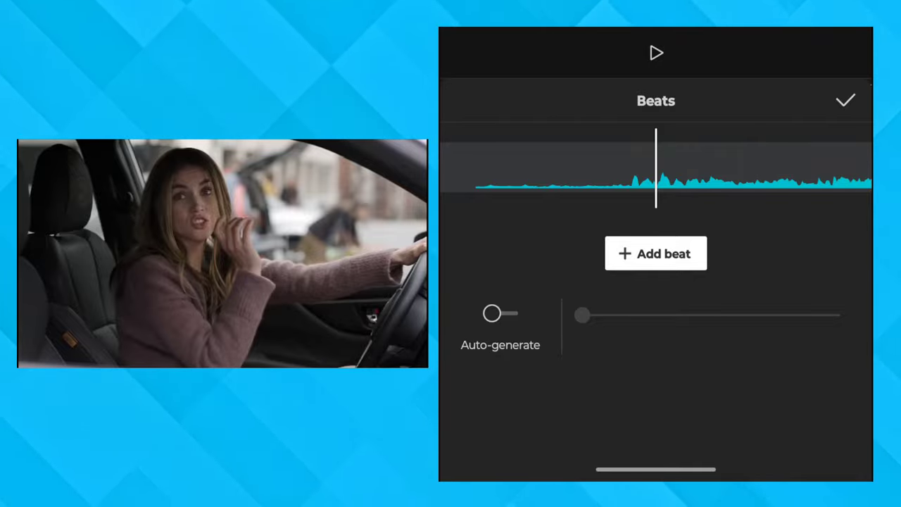
left_click(500, 314)
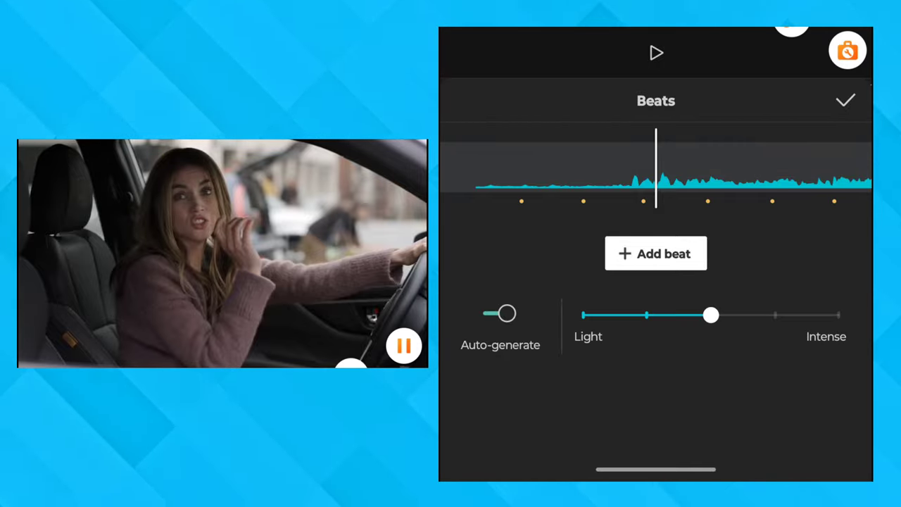
left_click(845, 101)
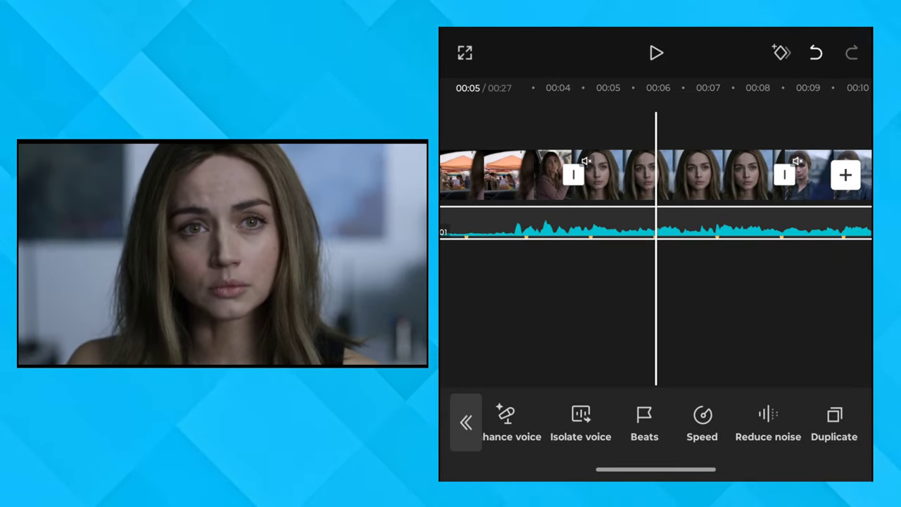
Step: Reopen the audio's Beats panel, set the detection slider to the middle, and confirm
scroll(656, 174, "right", 2)
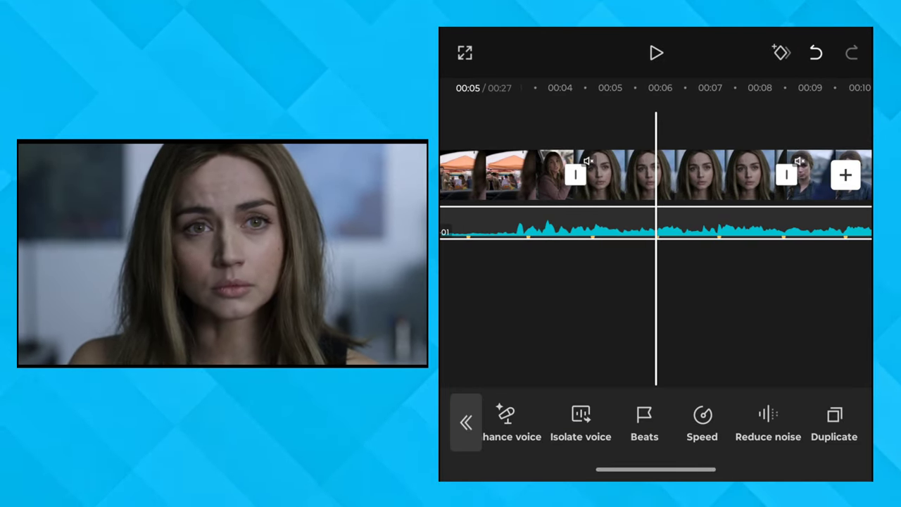
left_click(644, 423)
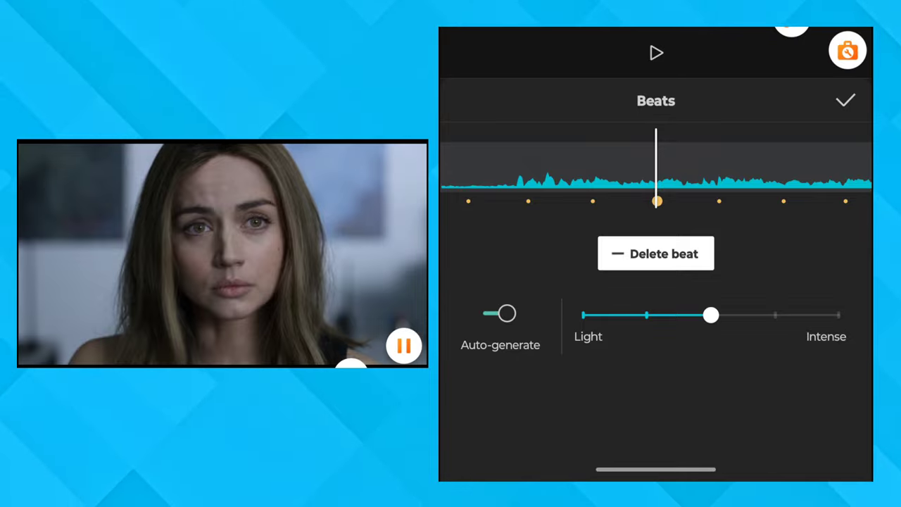
left_click(848, 51)
left_click_drag(755, 240, 725, 207)
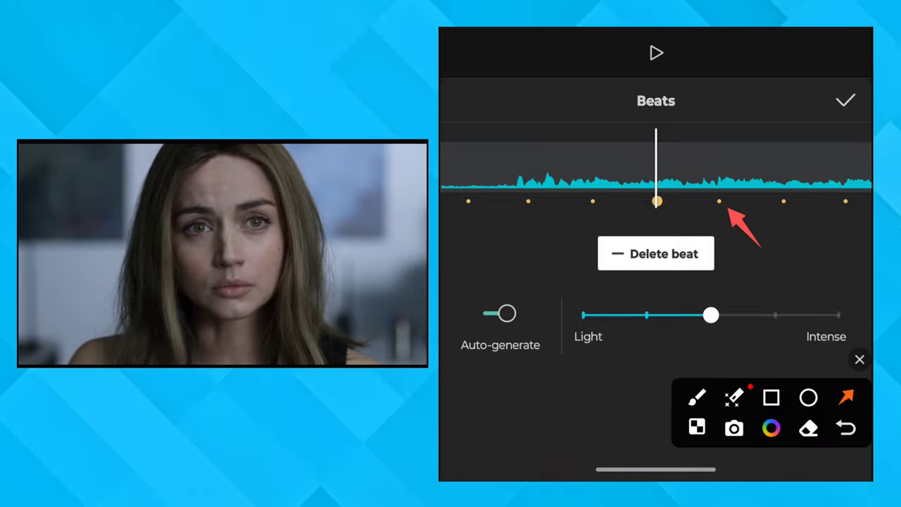
left_click_drag(540, 257, 599, 208)
left_click(859, 359)
left_click(846, 100)
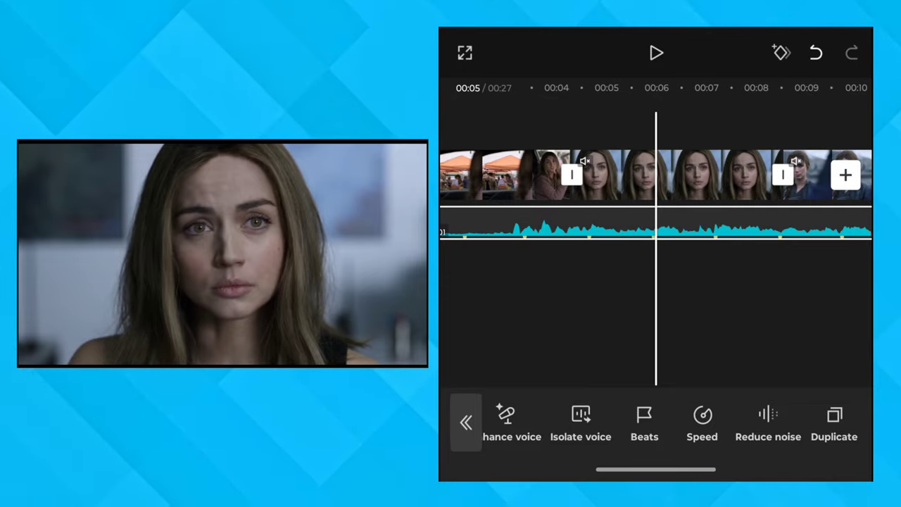
Step: Delete the 1.9-second clip, bringing the edit down to 00:12
left_click(704, 176)
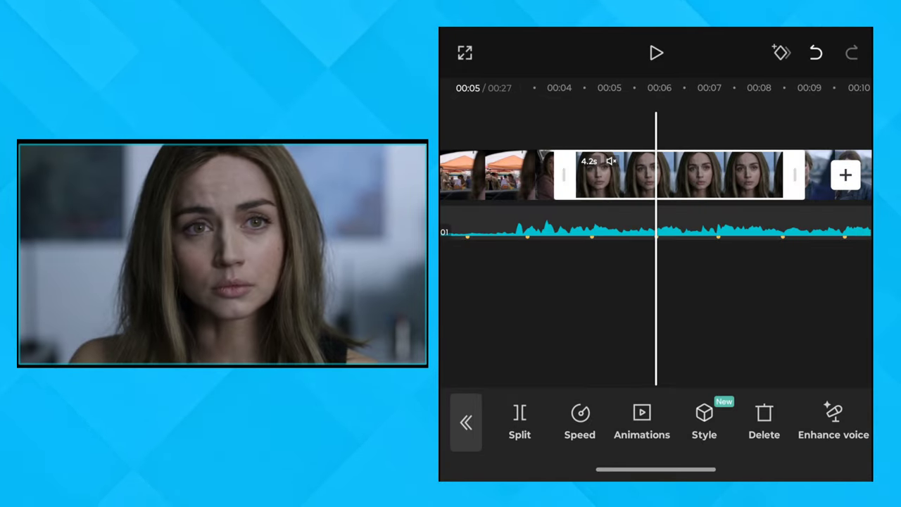
key("space")
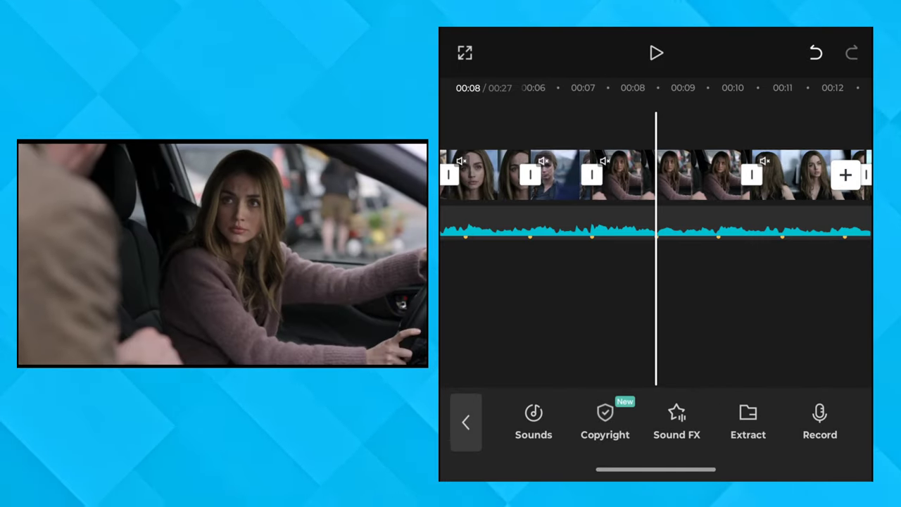
left_click(700, 176)
left_click(763, 421)
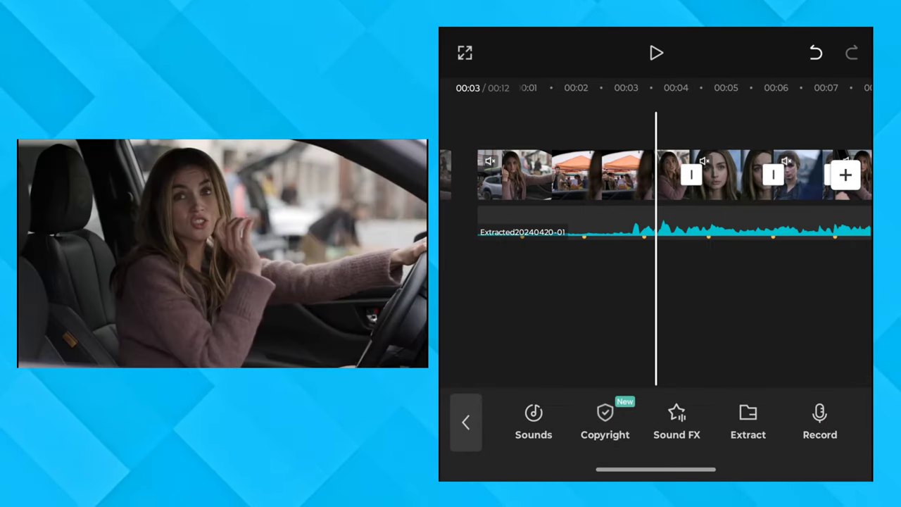
Step: Apply a 0.5-second Camera > Pull in transition to every clip junction
left_click(691, 174)
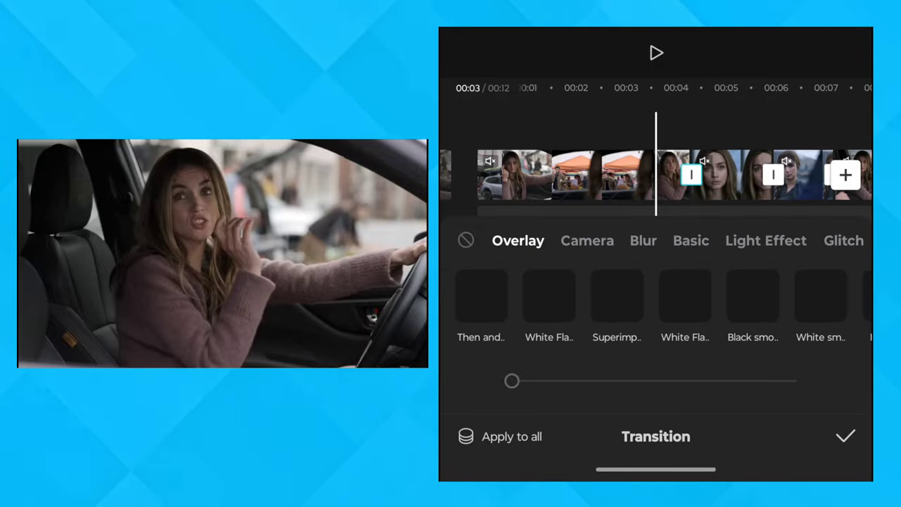
left_click_drag(775, 295, 493, 296)
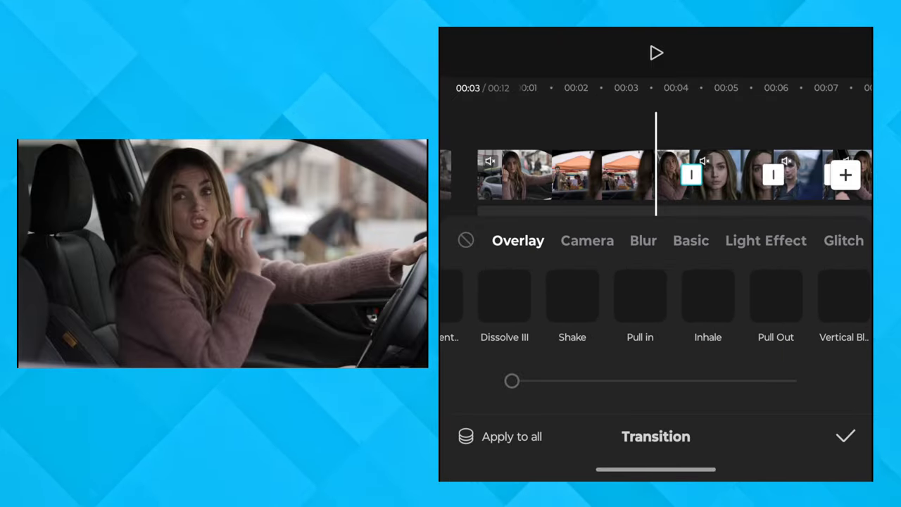
left_click(655, 295)
left_click_drag(796, 381, 633, 381)
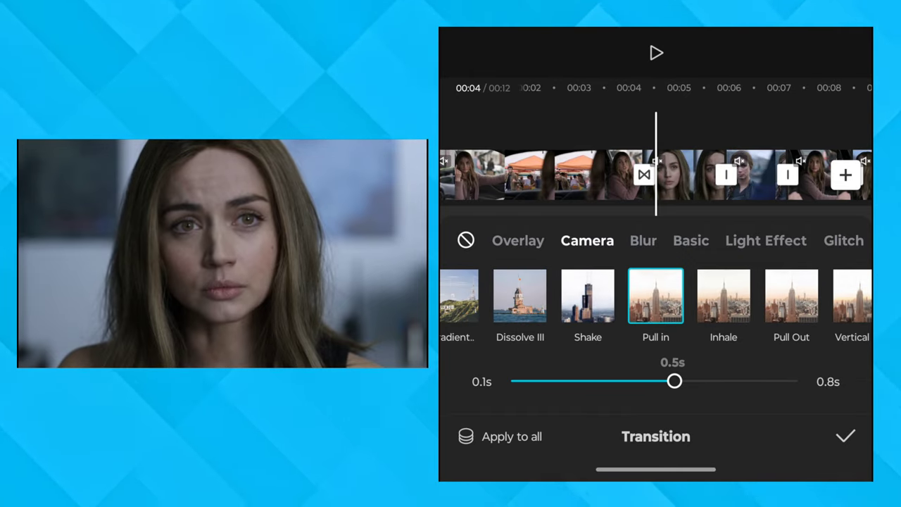
left_click(500, 436)
left_click(845, 436)
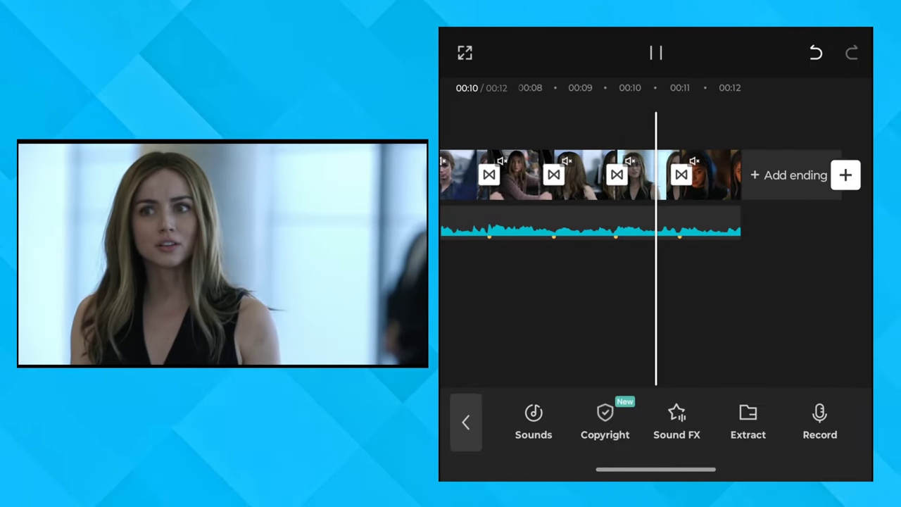
Step: Play back the edit to preview the Pull in transitions
key("space")
scroll(655, 190, "left", 5)
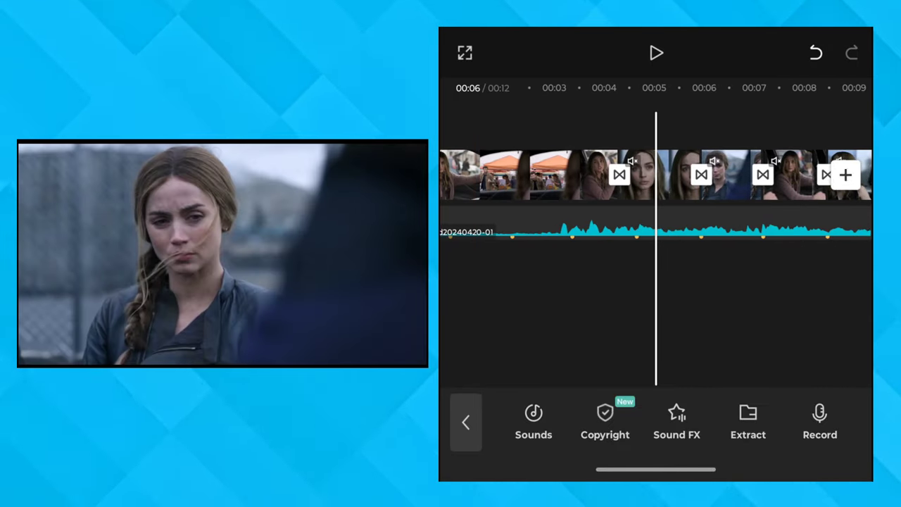
key("space")
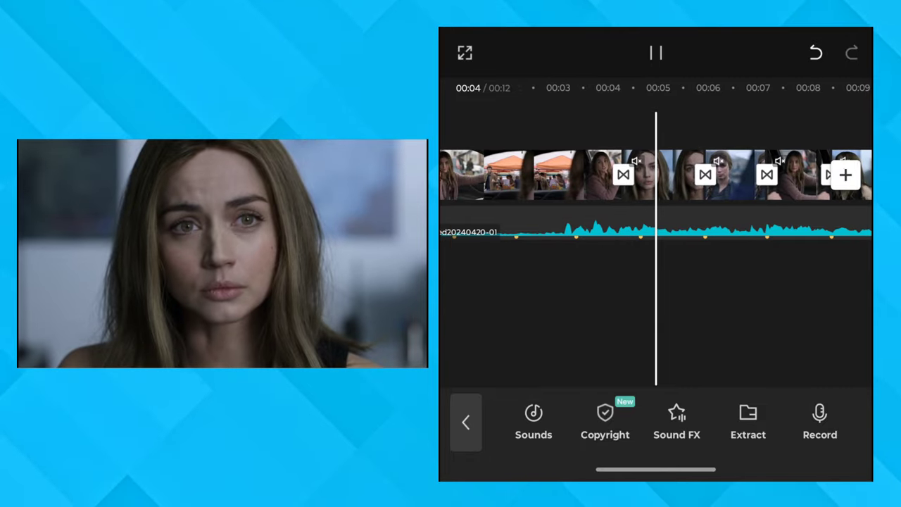
key("space")
scroll(655, 176, "left", 3)
Step: Add start and end keyframes to the 1.6-second close-up, zooming in on the later one
left_click(678, 174)
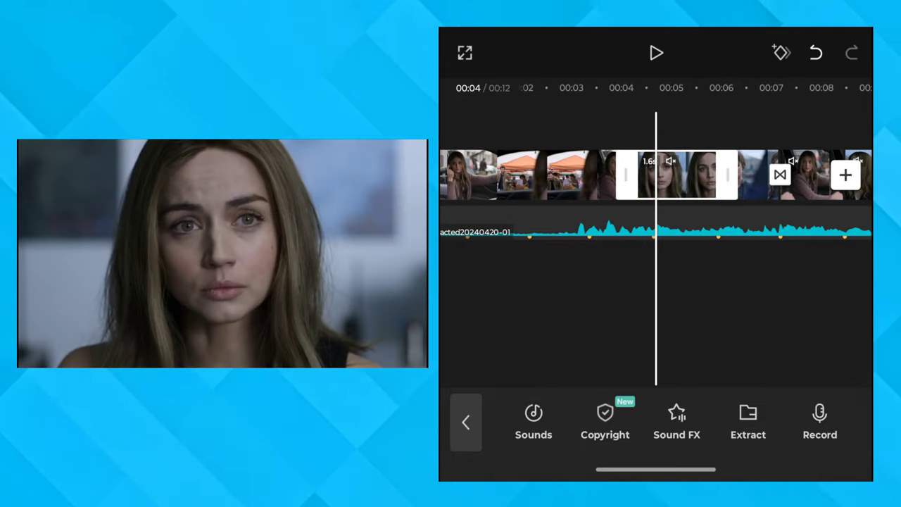
left_click(466, 422)
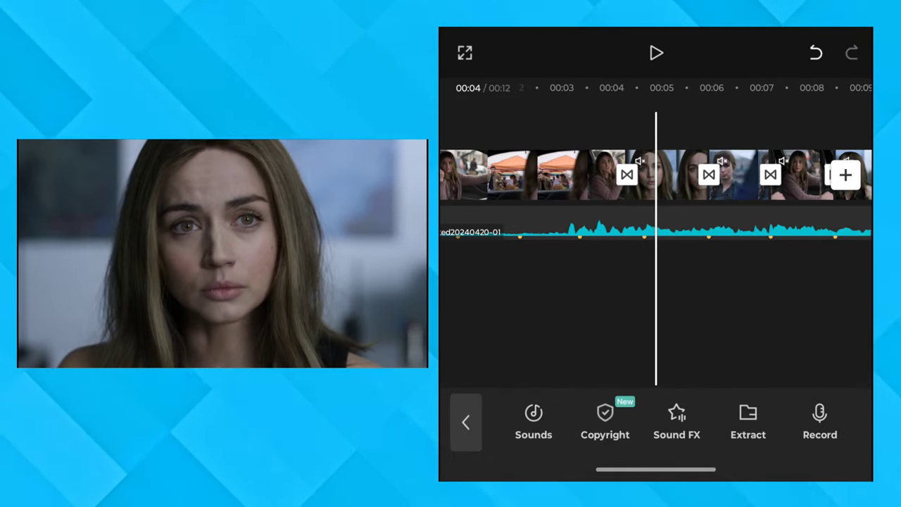
left_click(466, 422)
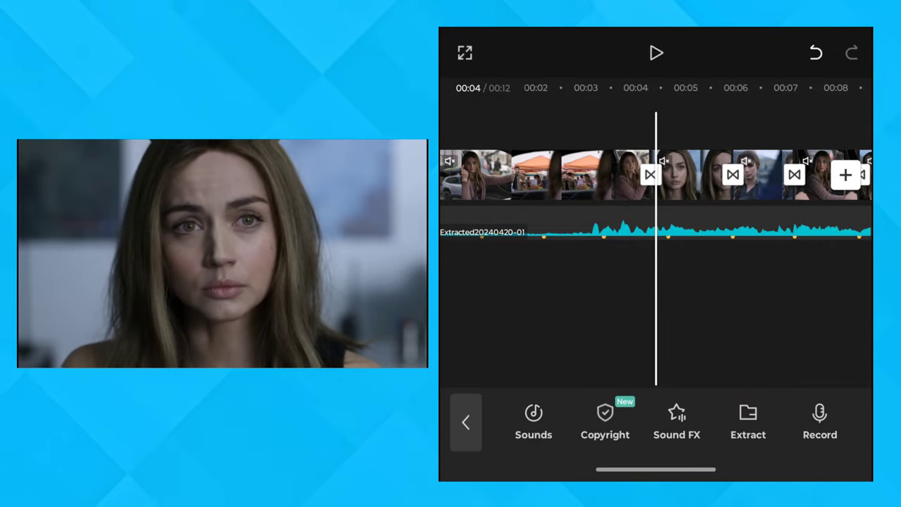
left_click(848, 51)
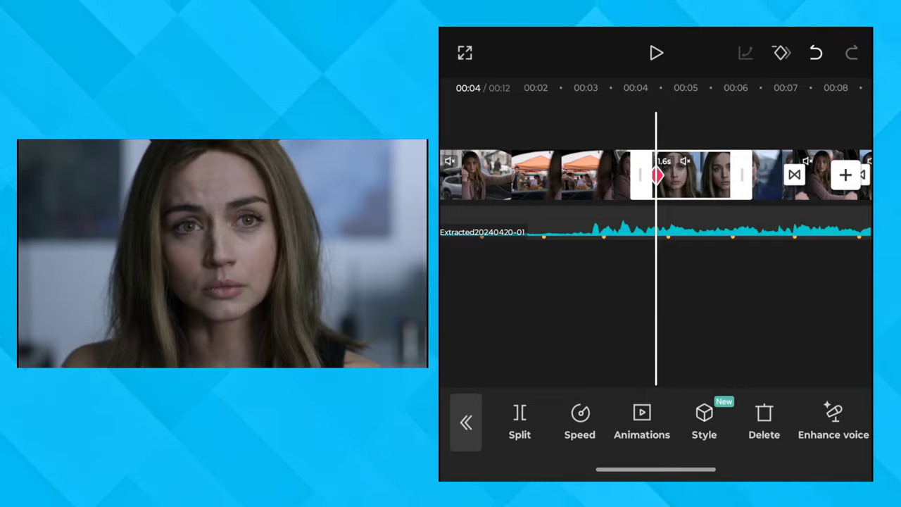
left_click_drag(725, 176, 654, 176)
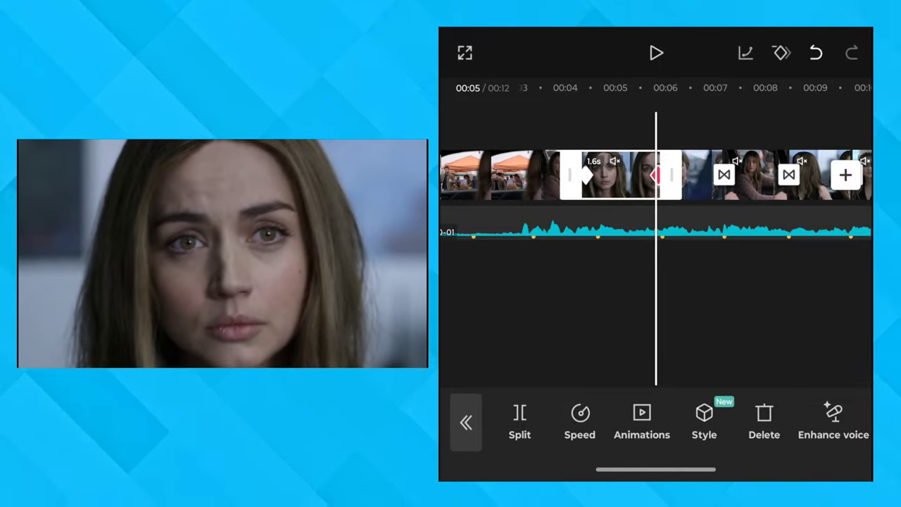
left_click_drag(620, 176, 654, 176)
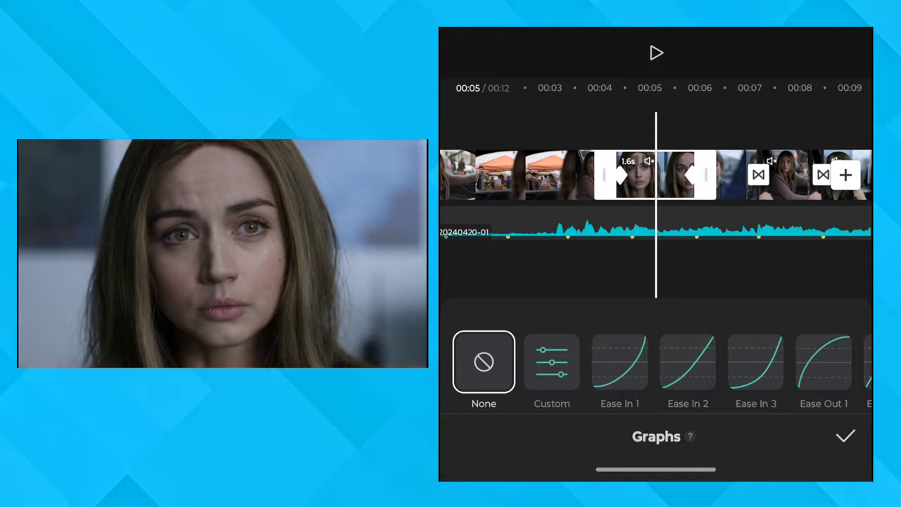
Step: Apply the Flow 1 graph to the close-up's keyframes and confirm
left_click_drag(774, 362, 563, 363)
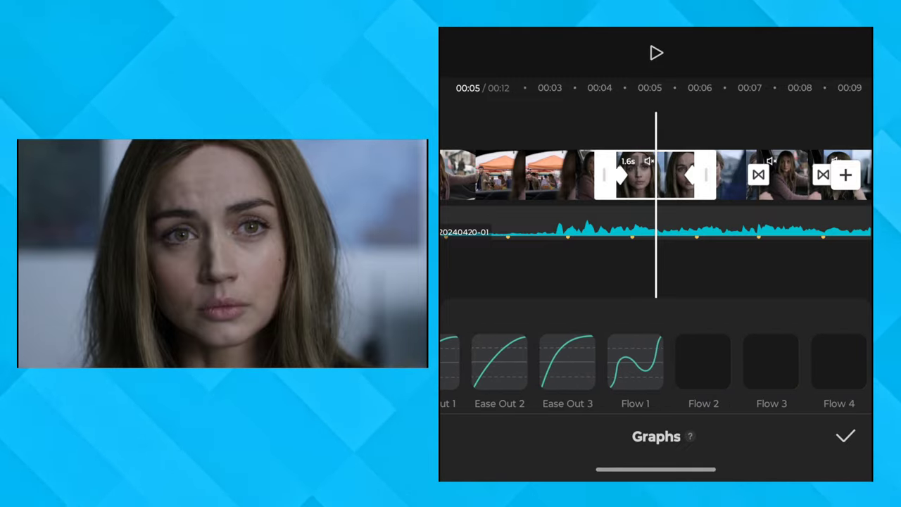
left_click(635, 363)
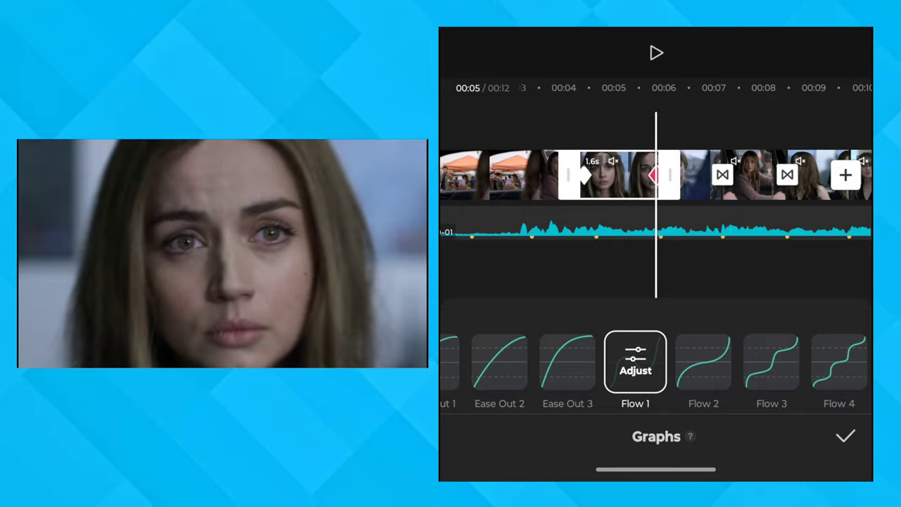
left_click(845, 436)
left_click(676, 174)
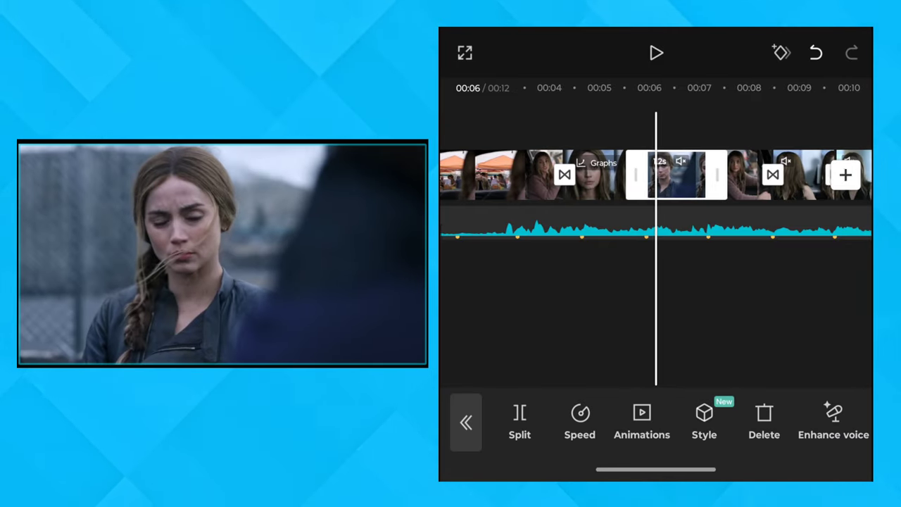
Step: Give the 1.2-second clip's keyframes the Flow 2 graph preset
scroll(654, 176, "left", 1)
scroll(654, 176, "right", 3)
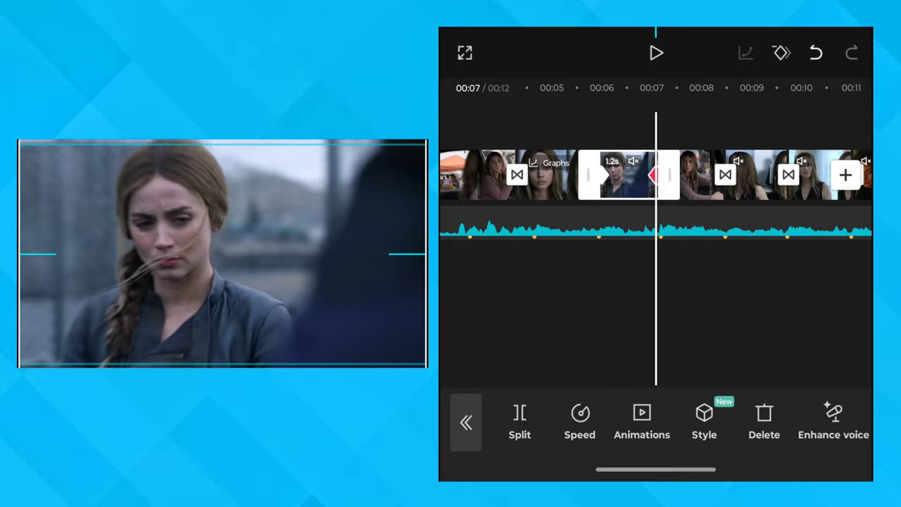
scroll(654, 176, "left", 2)
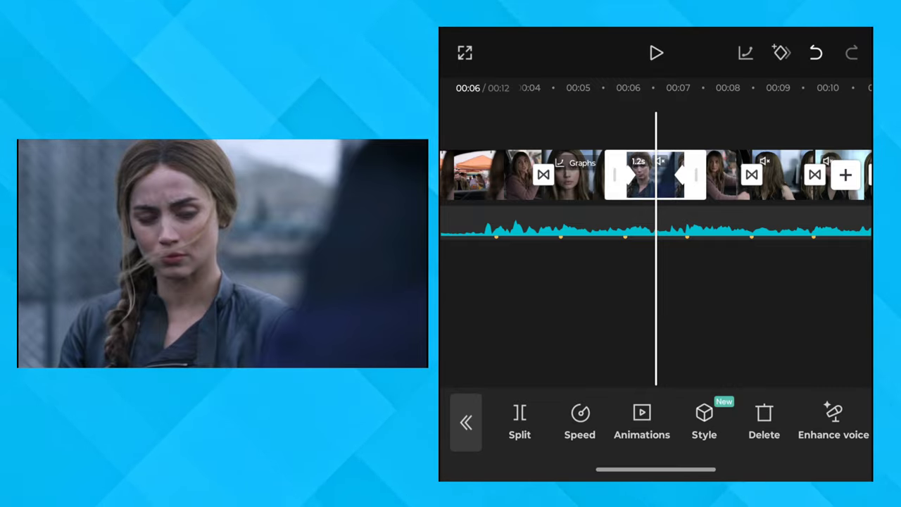
left_click(577, 162)
scroll(655, 362, "right", 5)
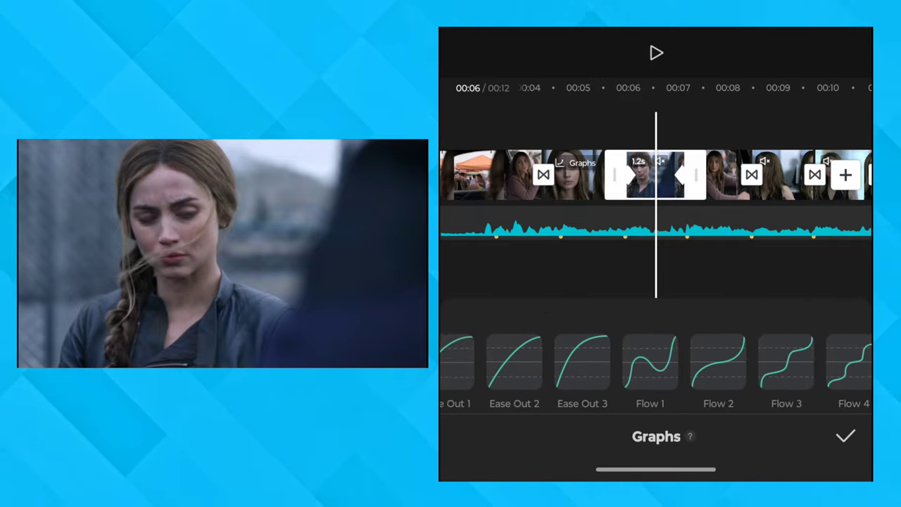
scroll(655, 362, "right", 3)
left_click(565, 362)
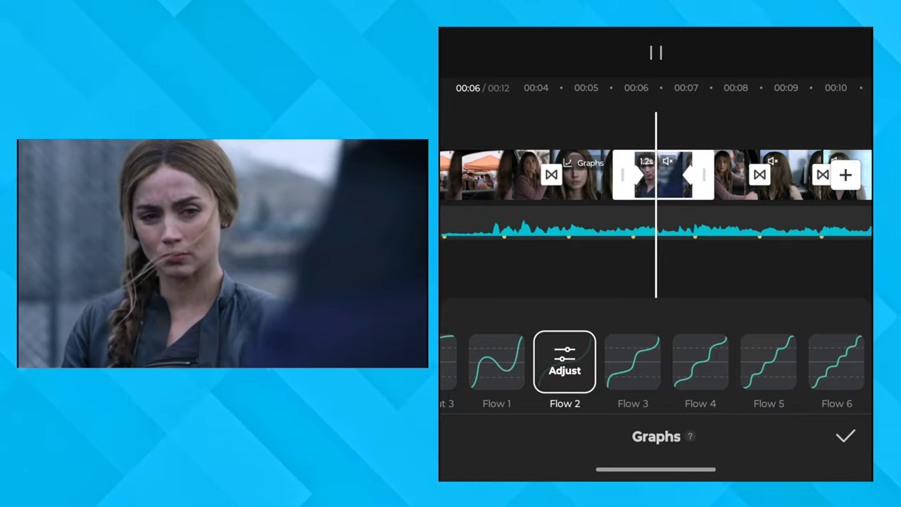
left_click(845, 436)
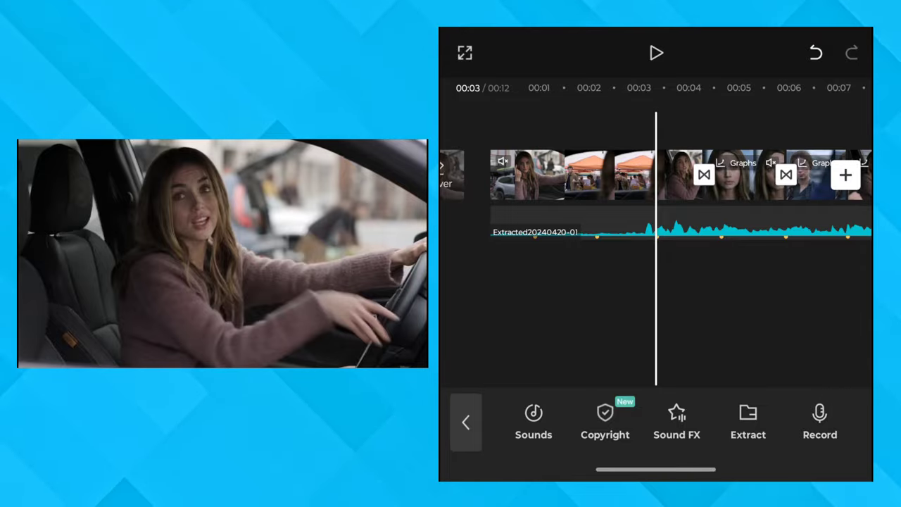
Step: Play the 00:12 edit through to the end to review the clips
left_click(656, 53)
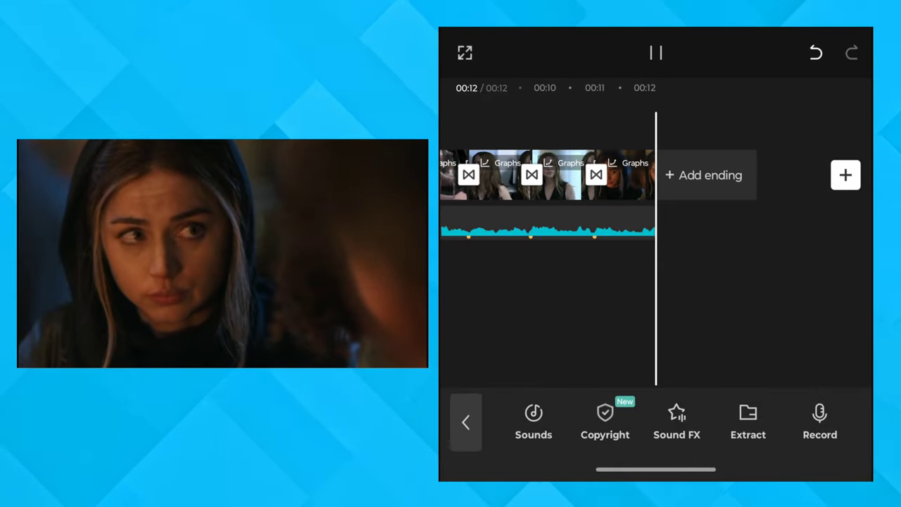
scroll(655, 176, "left", 10)
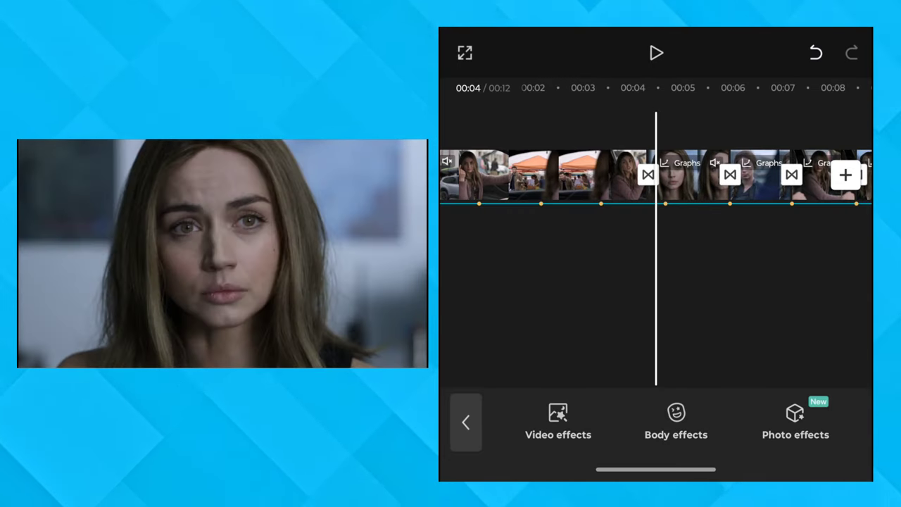
Step: Add the Zoom Lens effect from the Lens category and set its speed to 9
left_click(557, 423)
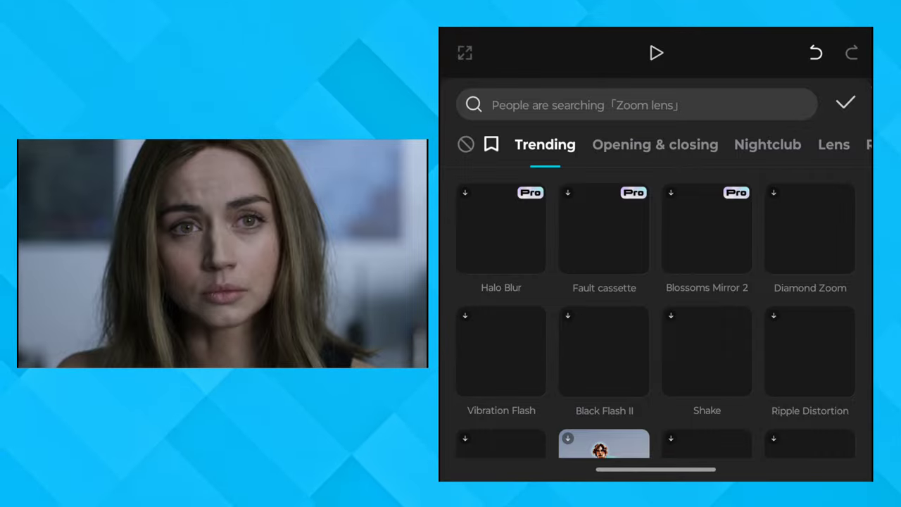
left_click_drag(767, 145, 592, 144)
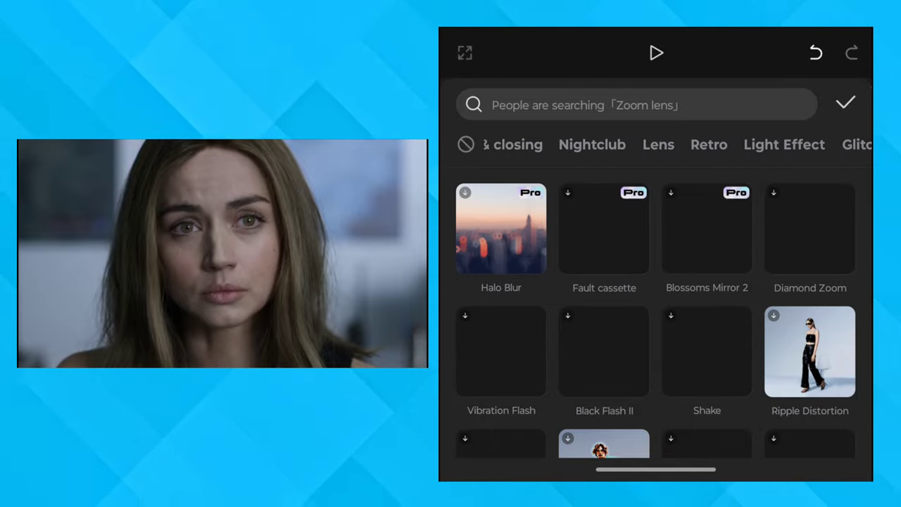
left_click(658, 144)
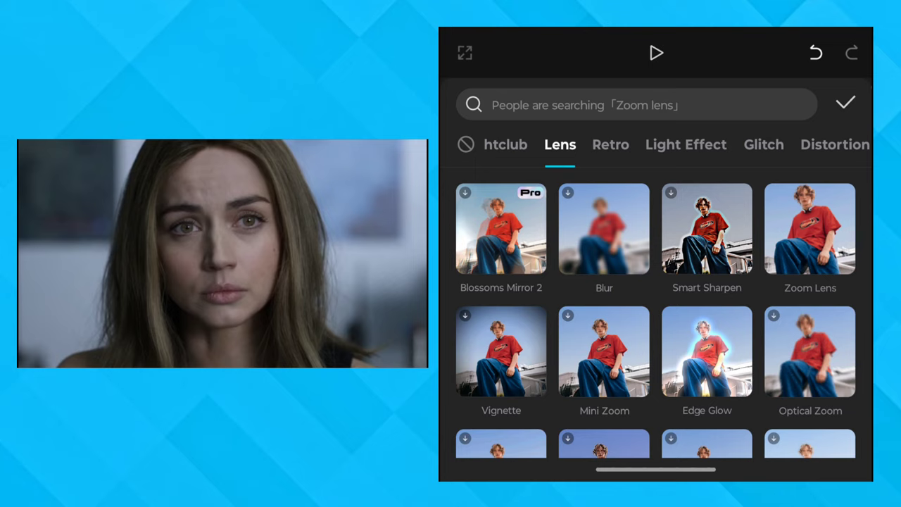
left_click(810, 228)
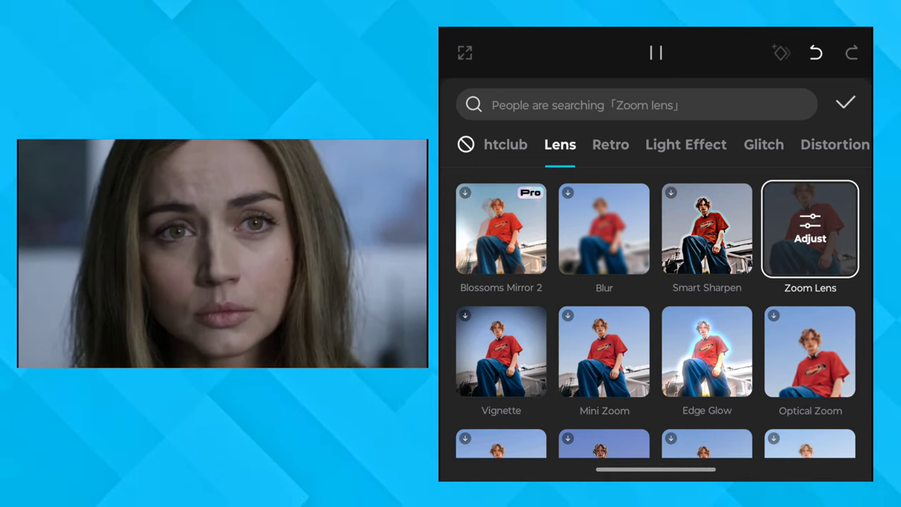
left_click(846, 102)
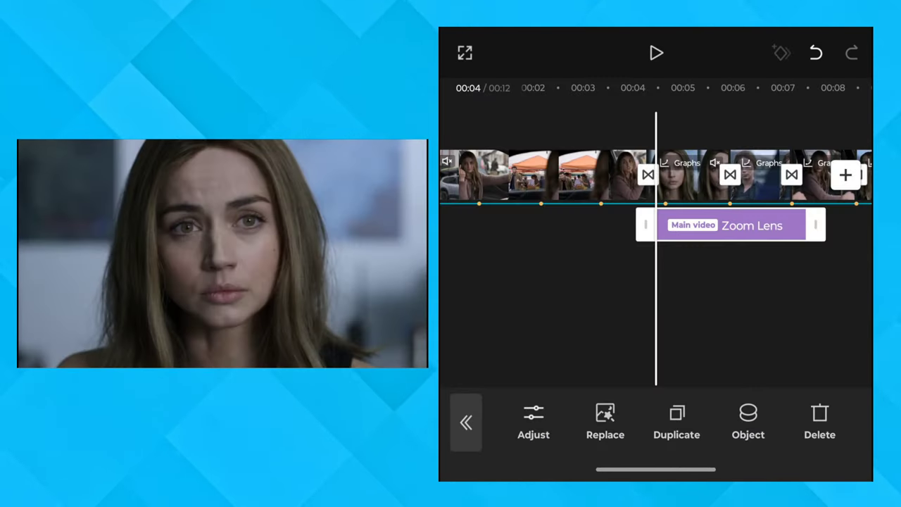
left_click(533, 422)
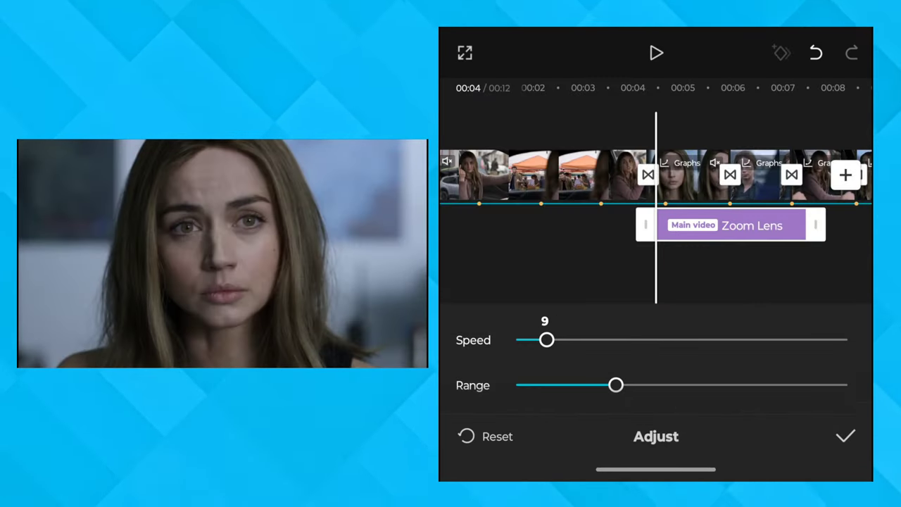
left_click_drag(616, 385, 536, 385)
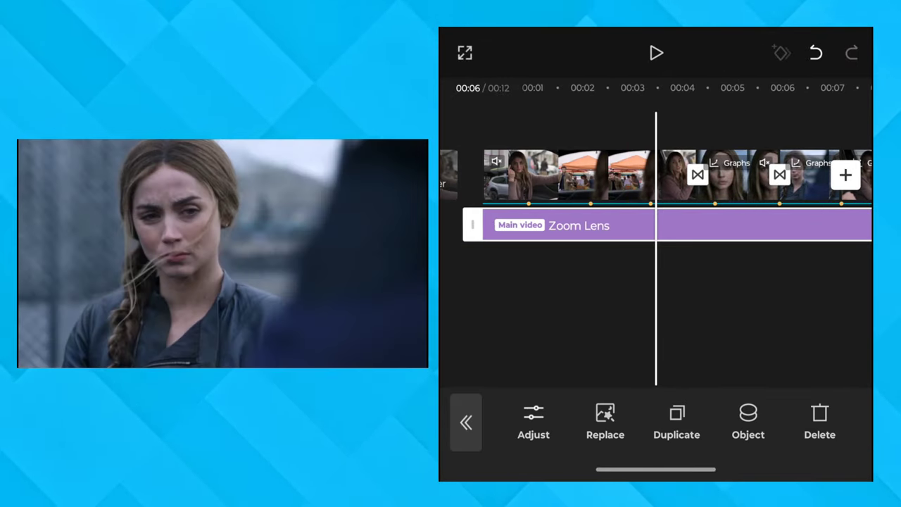
Step: Move the playhead back to 00:04 and deselect the Zoom Lens effect track
left_click_drag(697, 316, 657, 317)
left_click(655, 317)
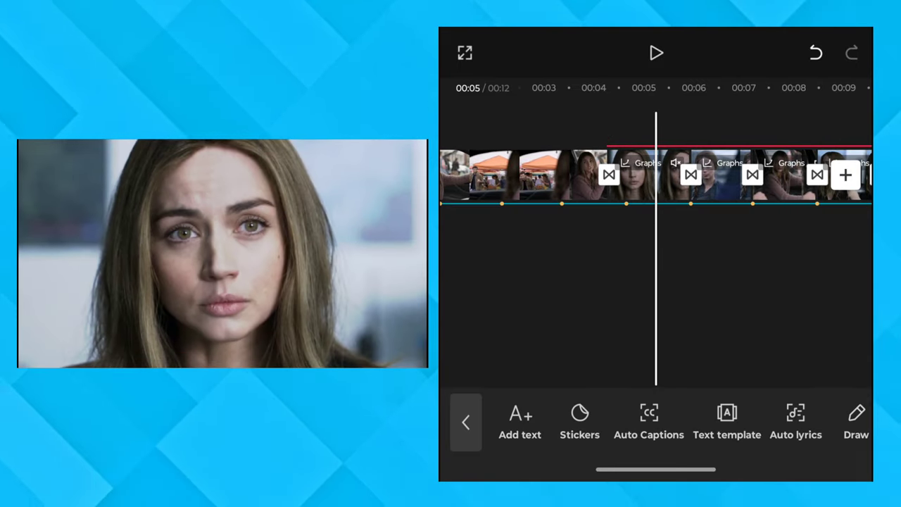
Step: Generate auto lyrics from the song audio, then scale up the 'you're the light' caption
left_click(772, 421)
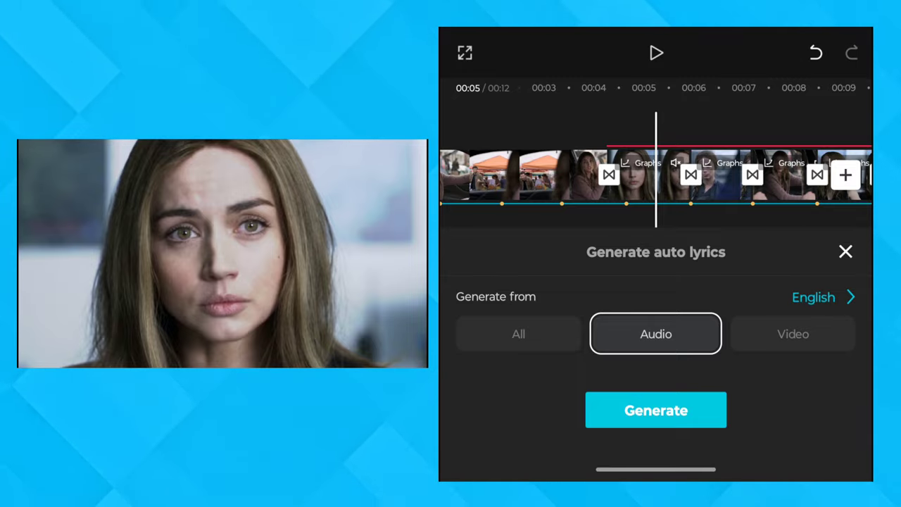
left_click(655, 410)
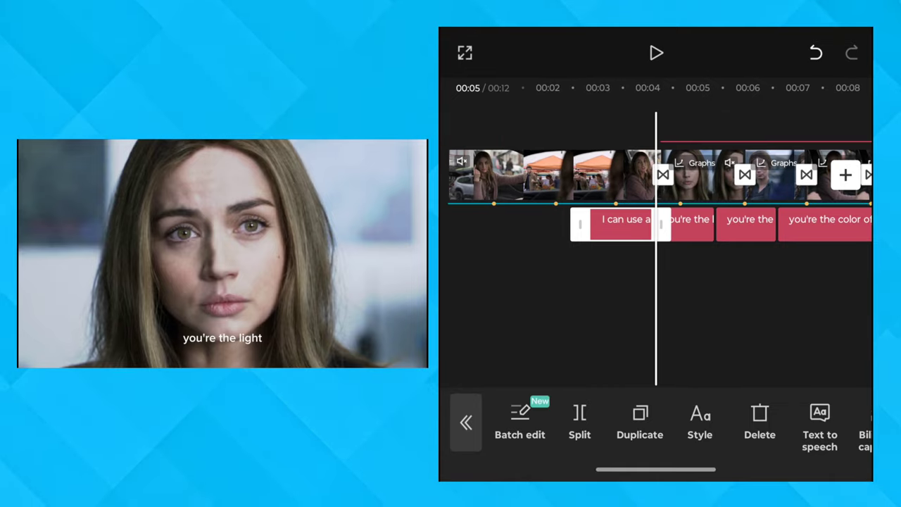
scroll(655, 176, "left", 3)
scroll(654, 176, "left", 2)
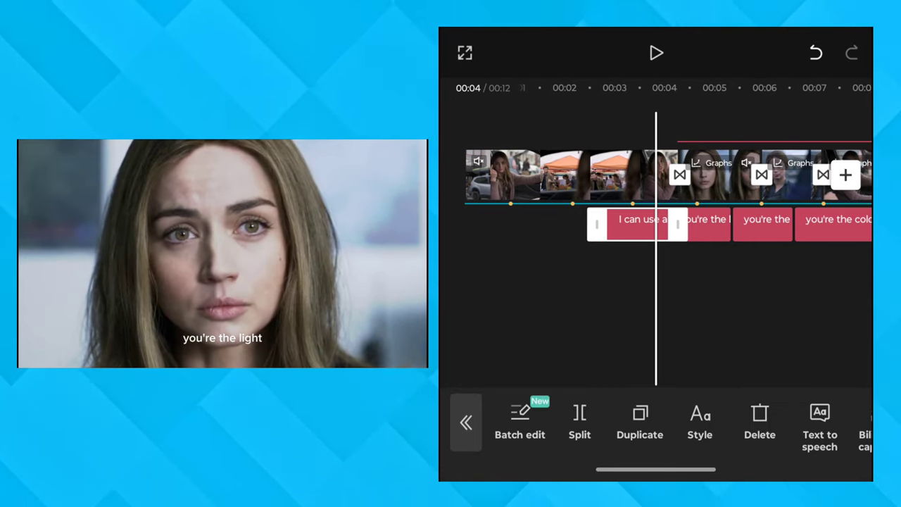
scroll(655, 176, "right", 3)
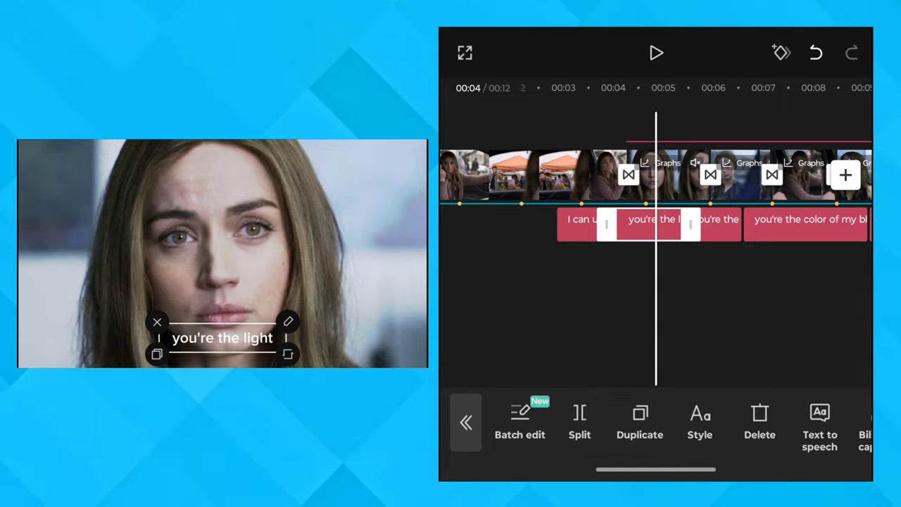
left_click_drag(288, 354, 308, 358)
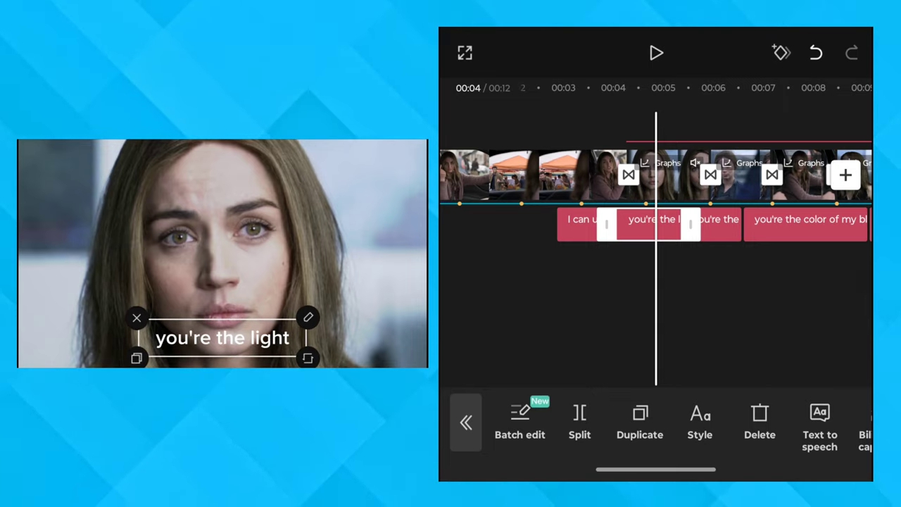
Step: Apply a bold uppercase Trending text template to all the auto lyric captions
left_click(307, 318)
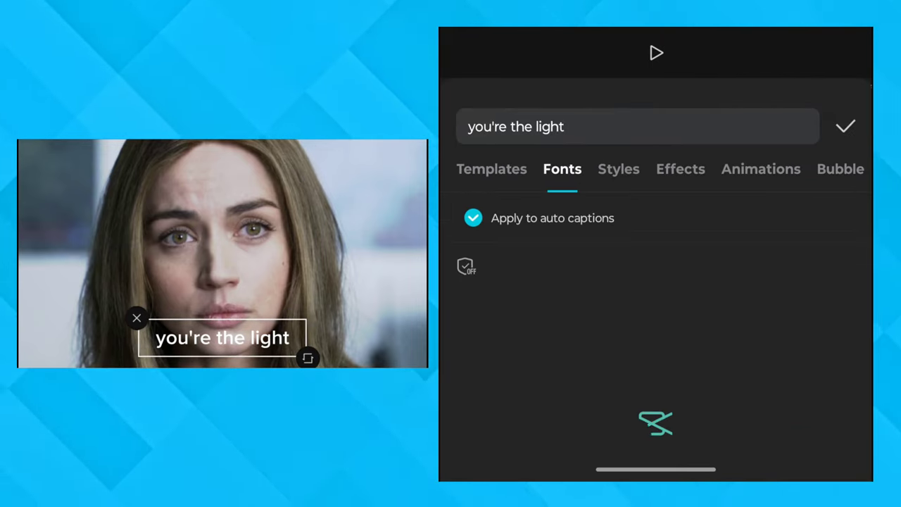
left_click(491, 169)
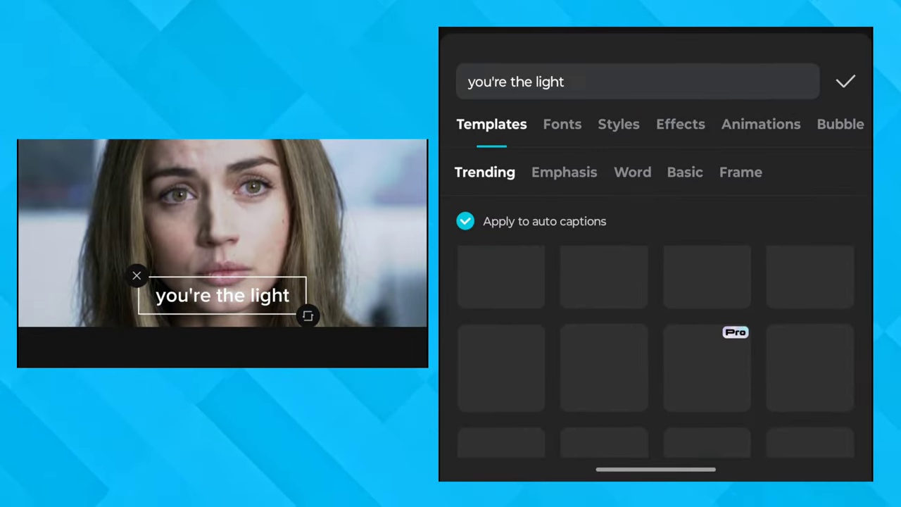
scroll(655, 352, "down", 1)
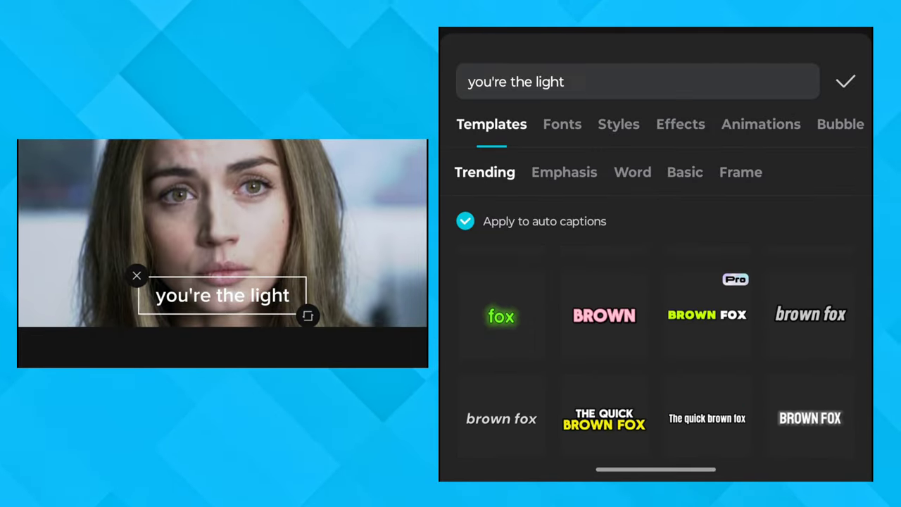
scroll(655, 352, "down", 1)
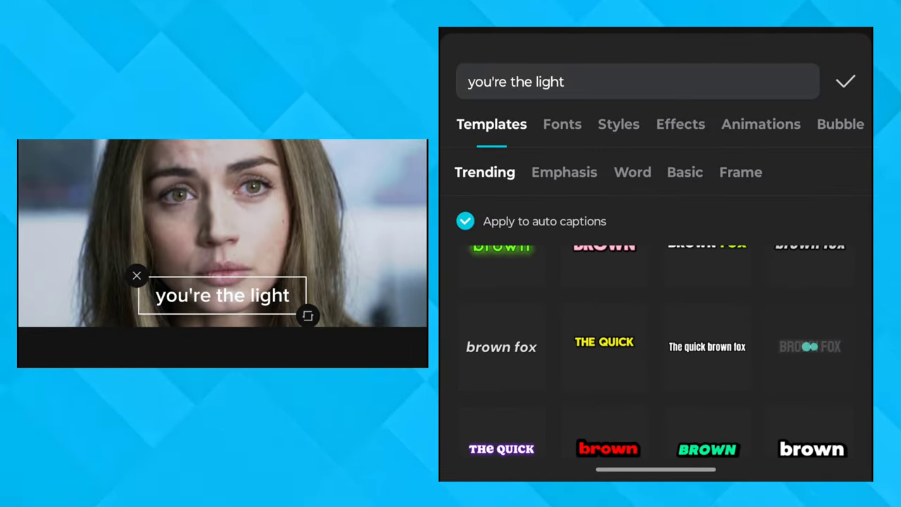
left_click(810, 345)
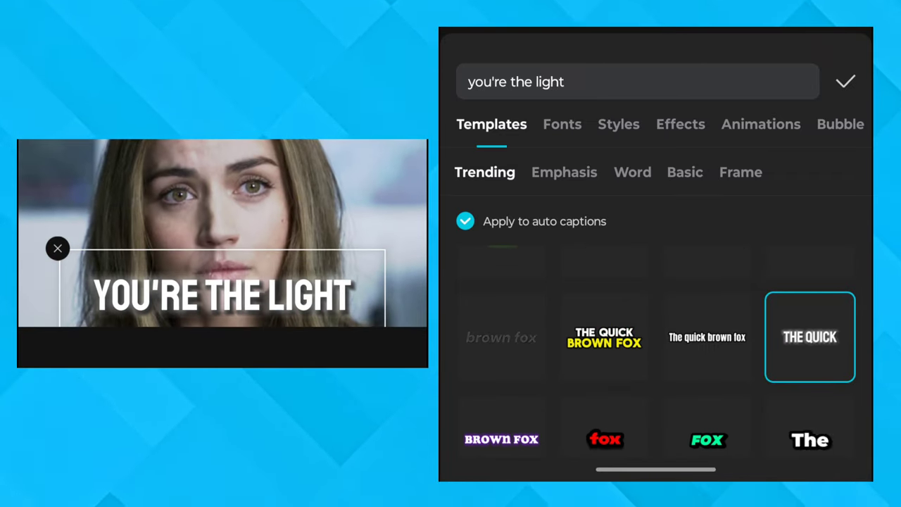
left_click(846, 82)
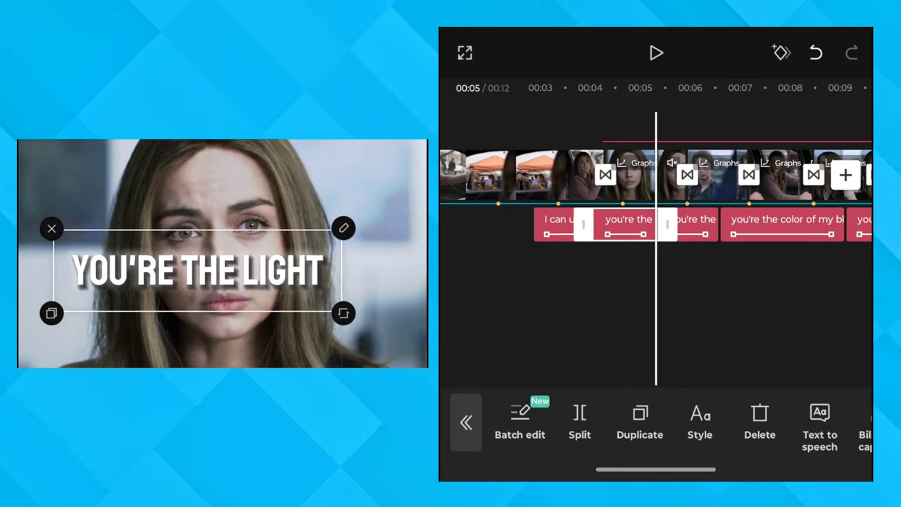
Step: Lower the captions to the frame's bottom and play back from about 00:03 to review them
mouse_move(197, 271)
left_mouse_down()
mouse_move(251, 332)
mouse_move(233, 350)
left_mouse_up()
left_click_drag(599, 176, 673, 176)
left_click(656, 53)
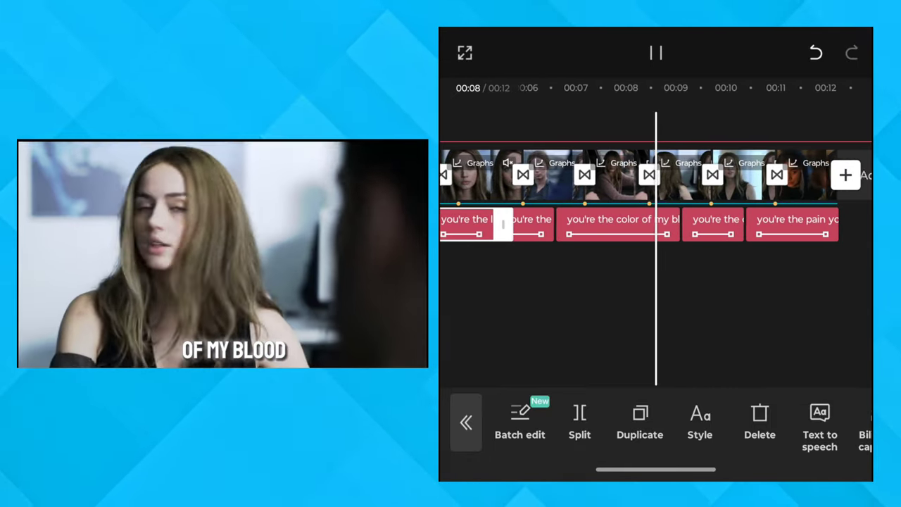
left_click_drag(620, 176, 701, 176)
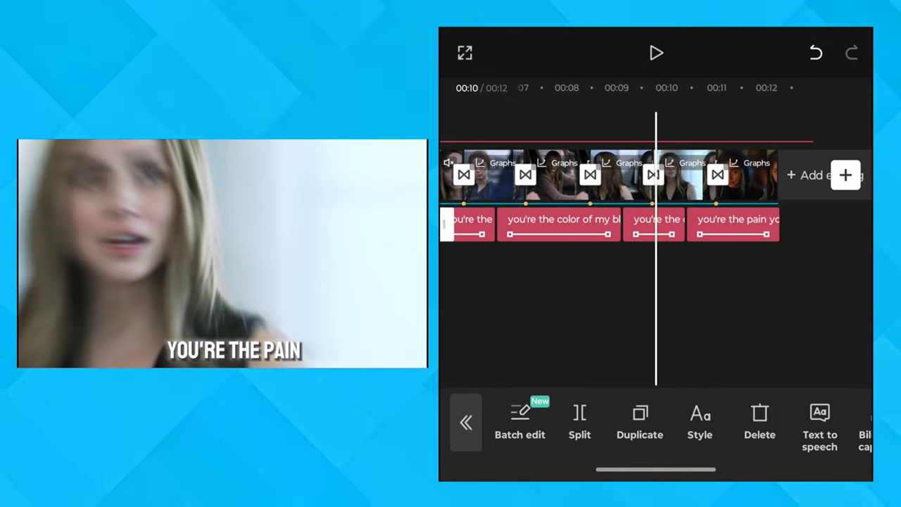
left_click_drag(634, 176, 678, 176)
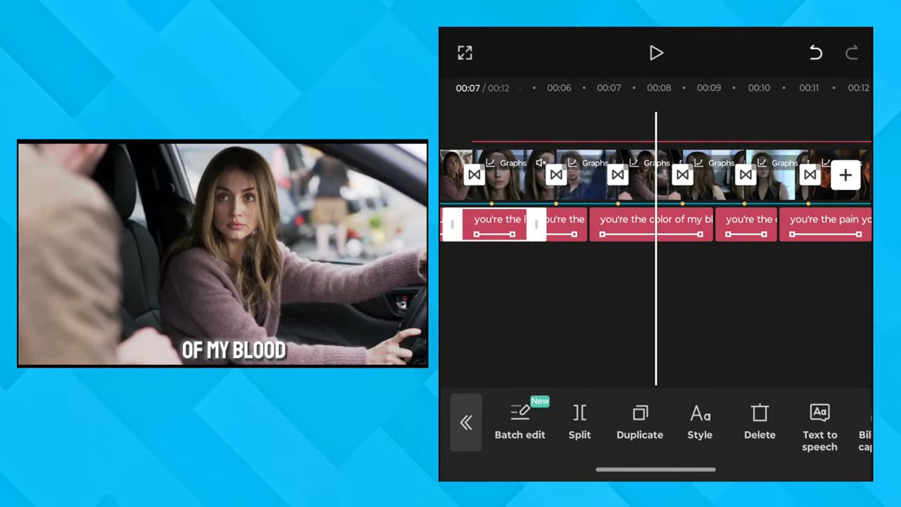